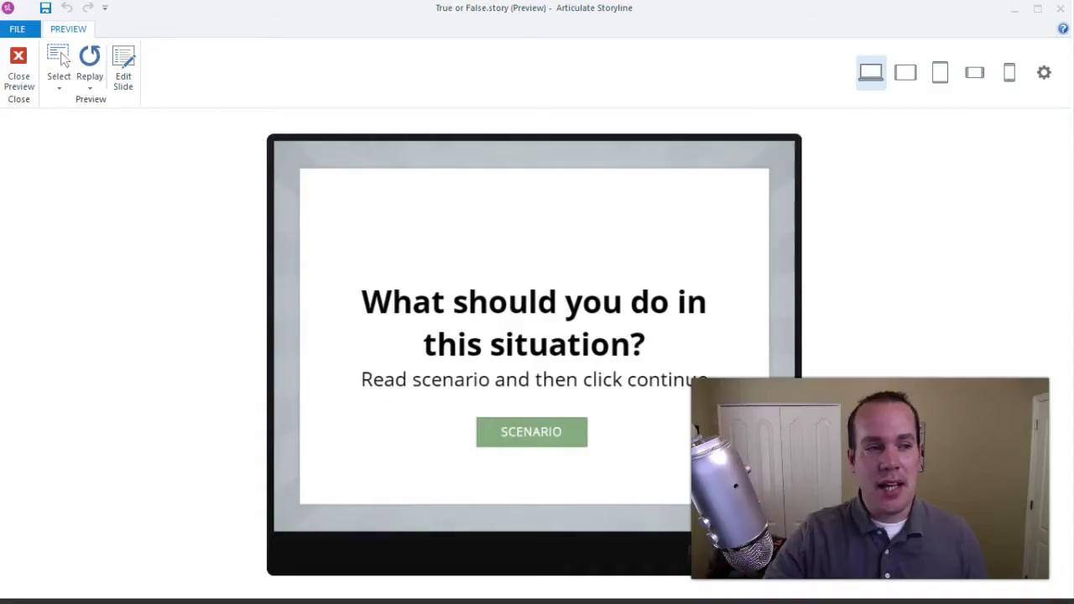
- Close the preview and make room for the full slide and its player triggers in the editing workspace
click(11, 69)
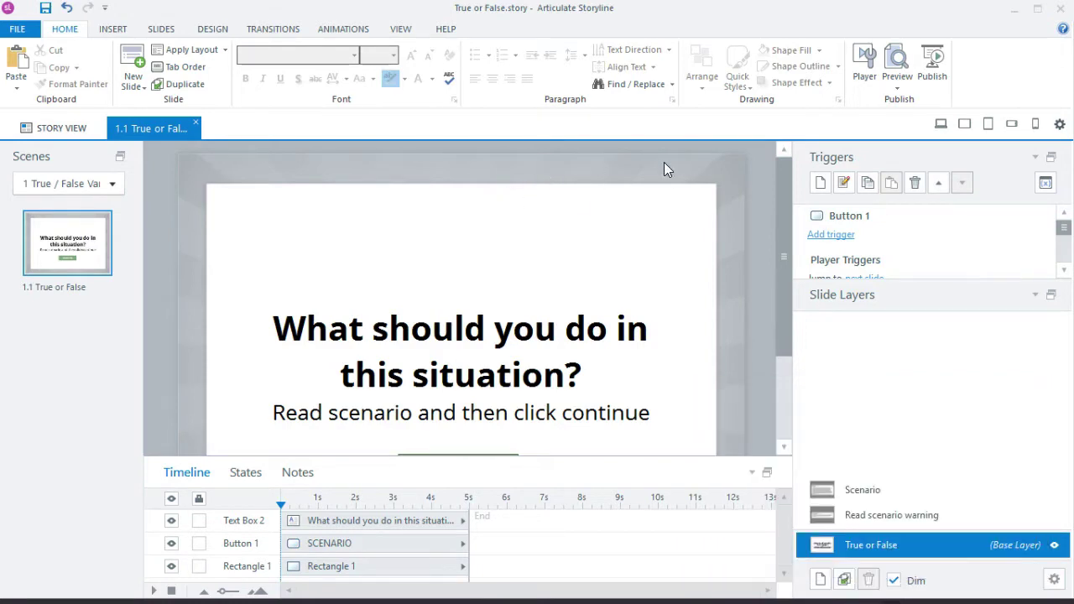
click(753, 475)
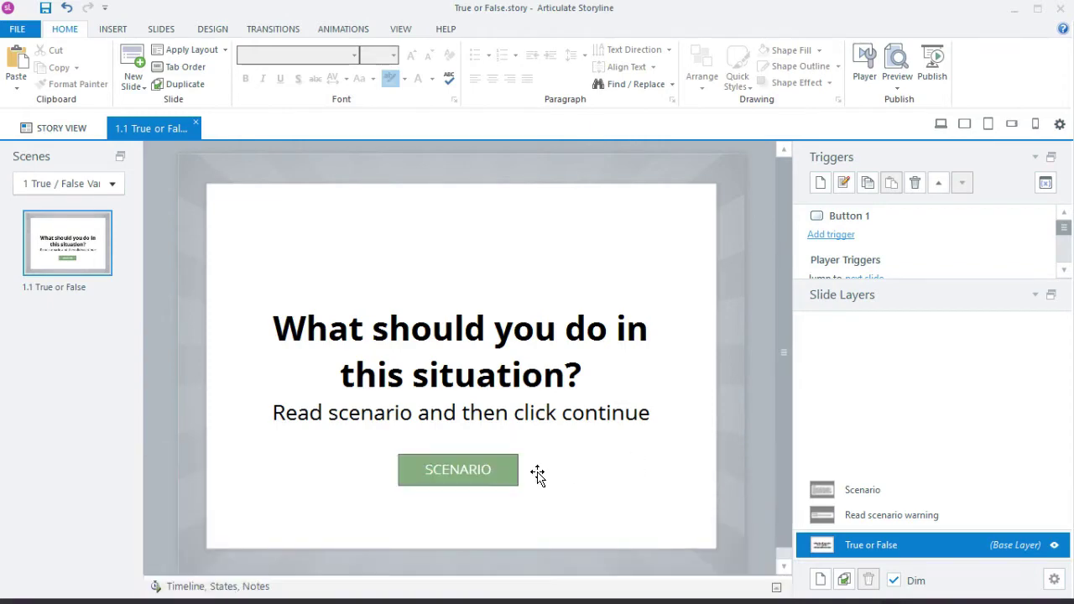
click(229, 198)
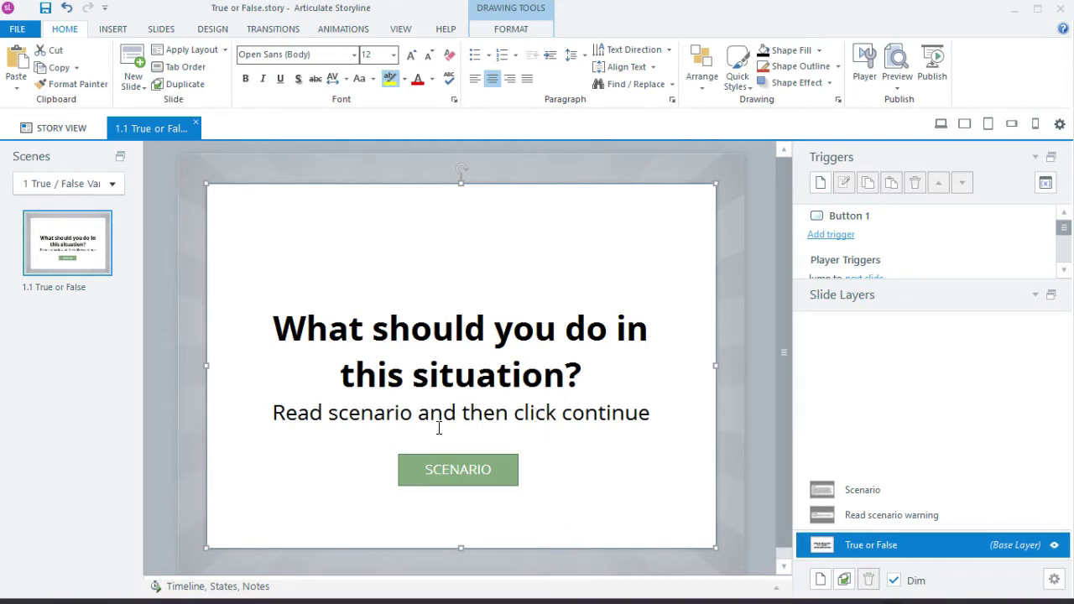
click(442, 457)
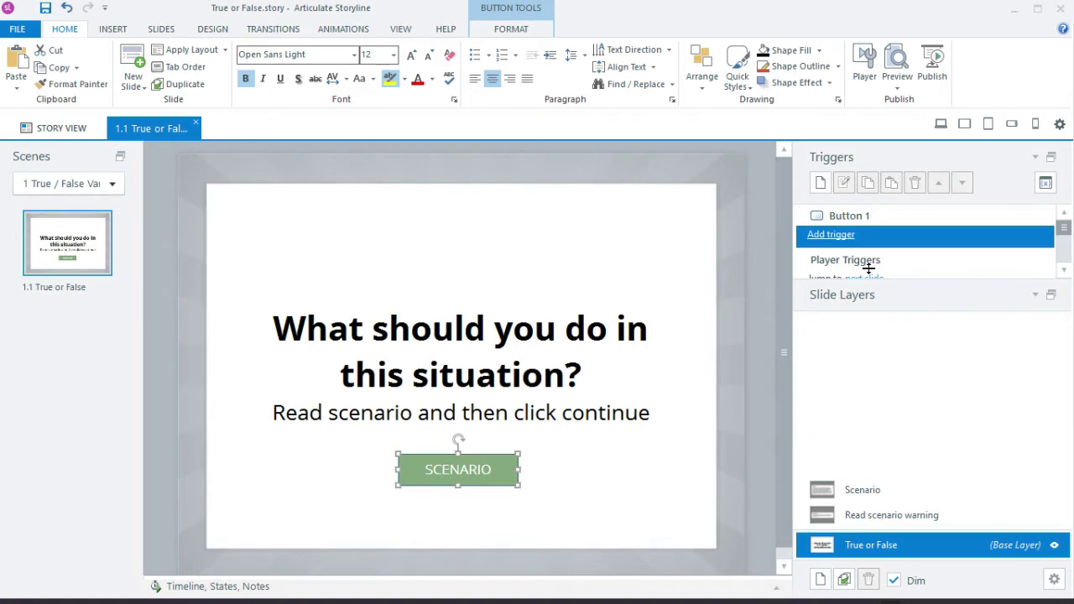
drag(882, 279, 884, 333)
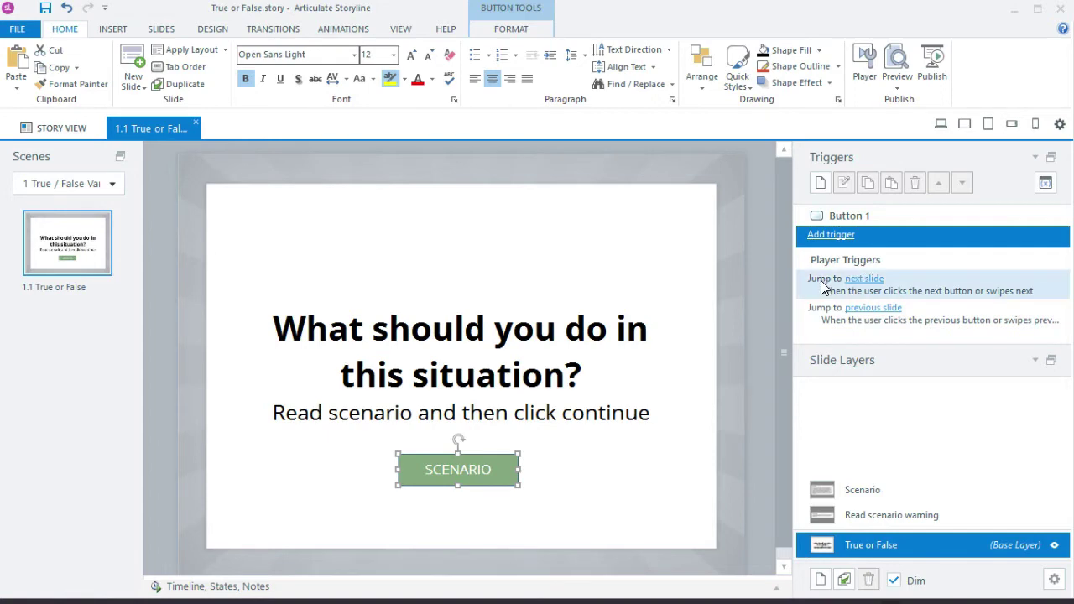
- Disable the previous button and previous swipe for slide 1.1 in its slide properties
click(1056, 581)
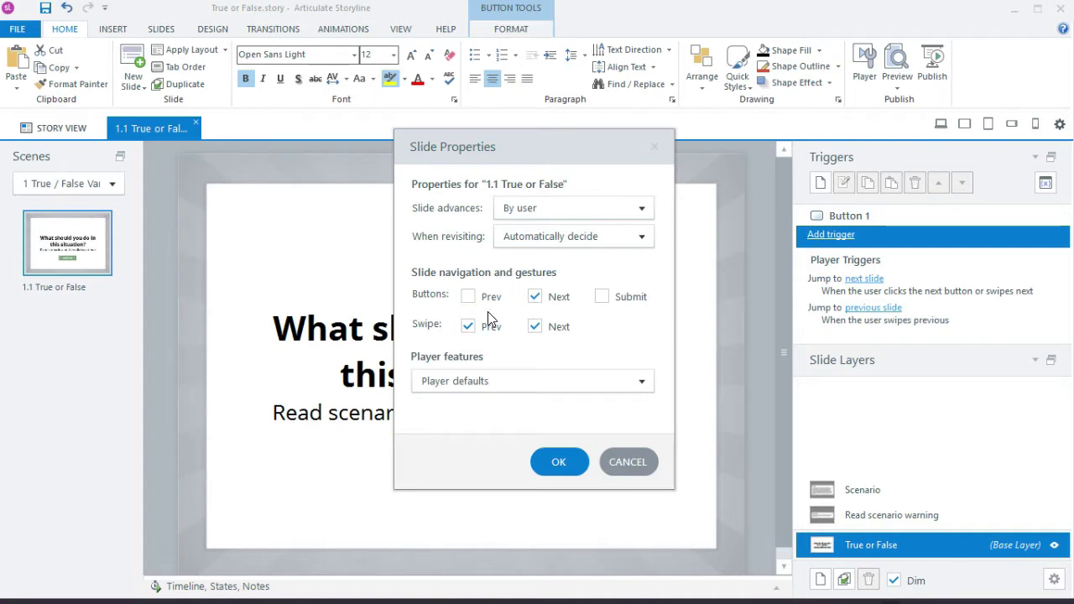
click(484, 327)
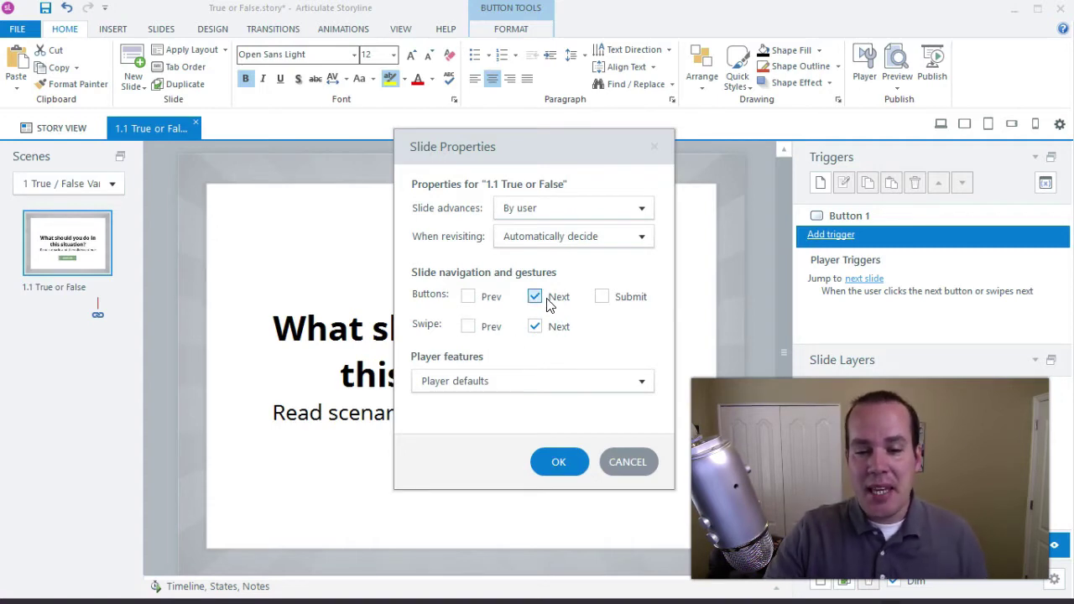
click(567, 458)
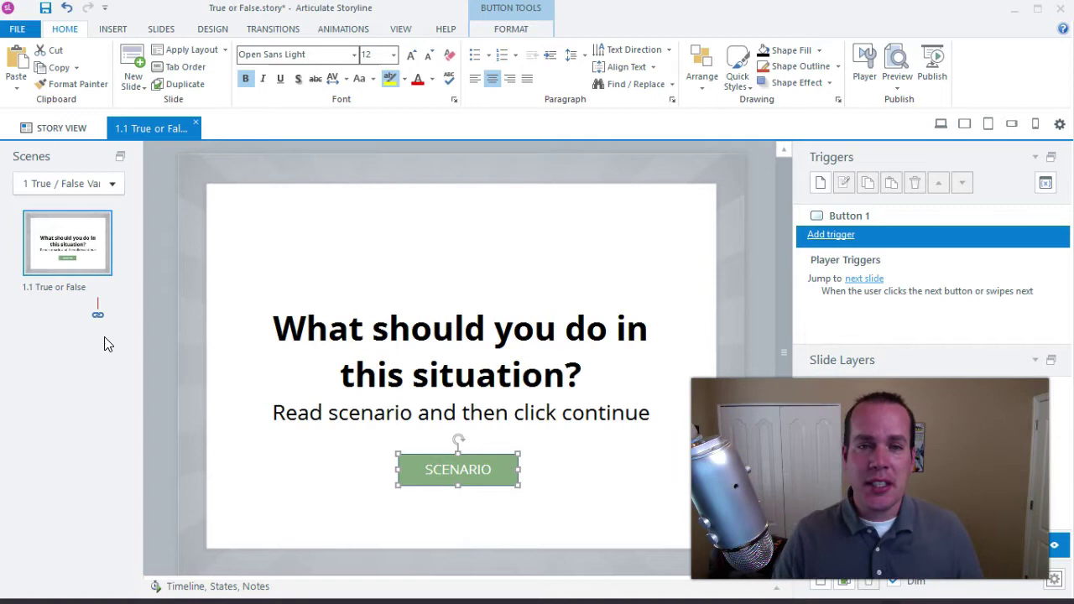
- Add a new slide with the Blank layout after slide 1.1
click(74, 84)
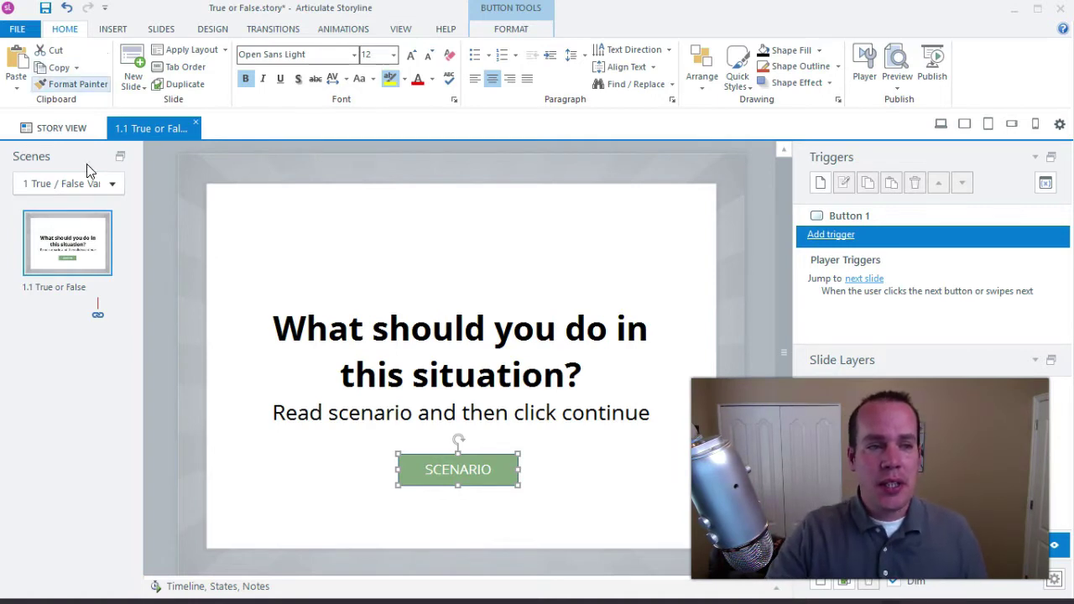
right_click(72, 263)
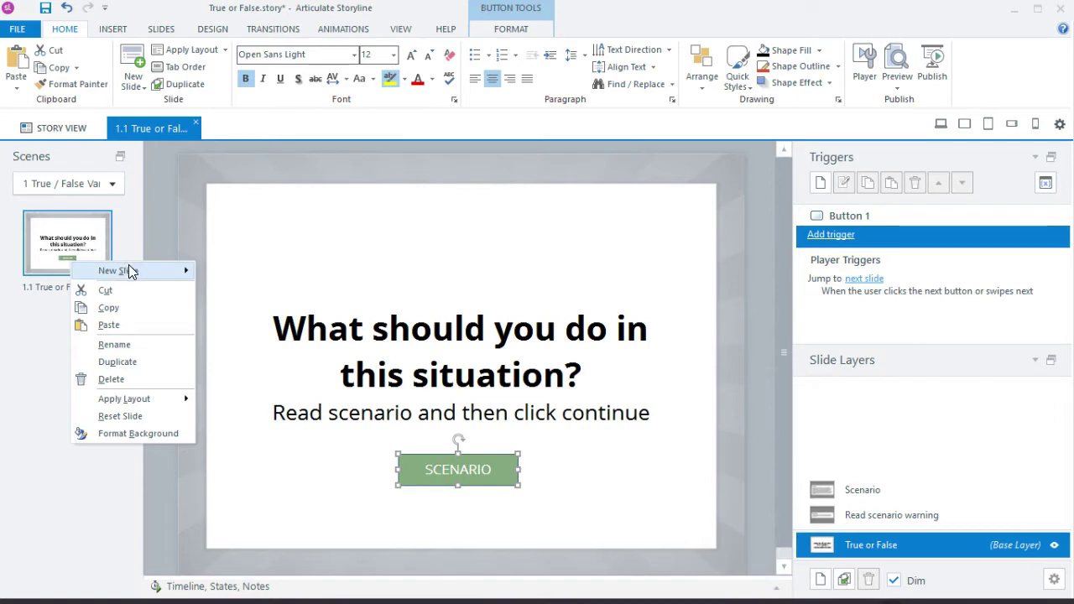
mouse_move(130, 268)
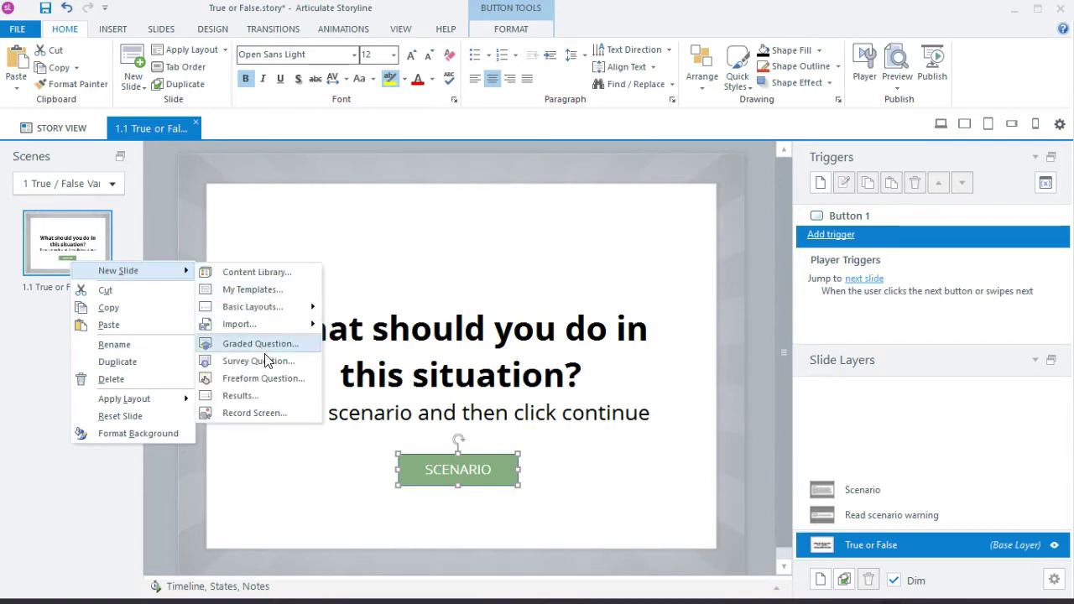
mouse_move(260, 304)
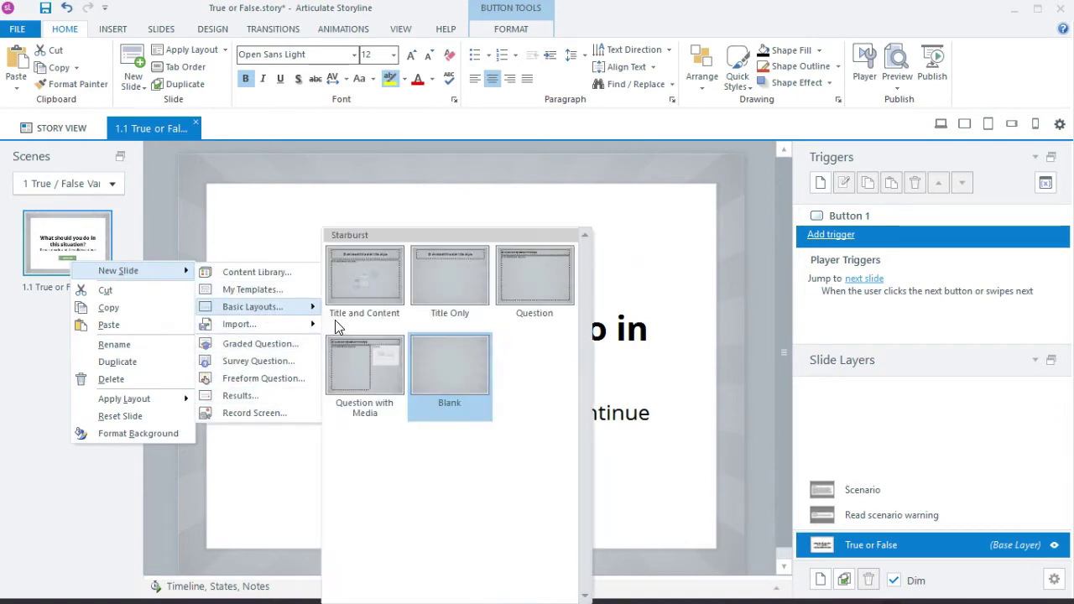
click(471, 372)
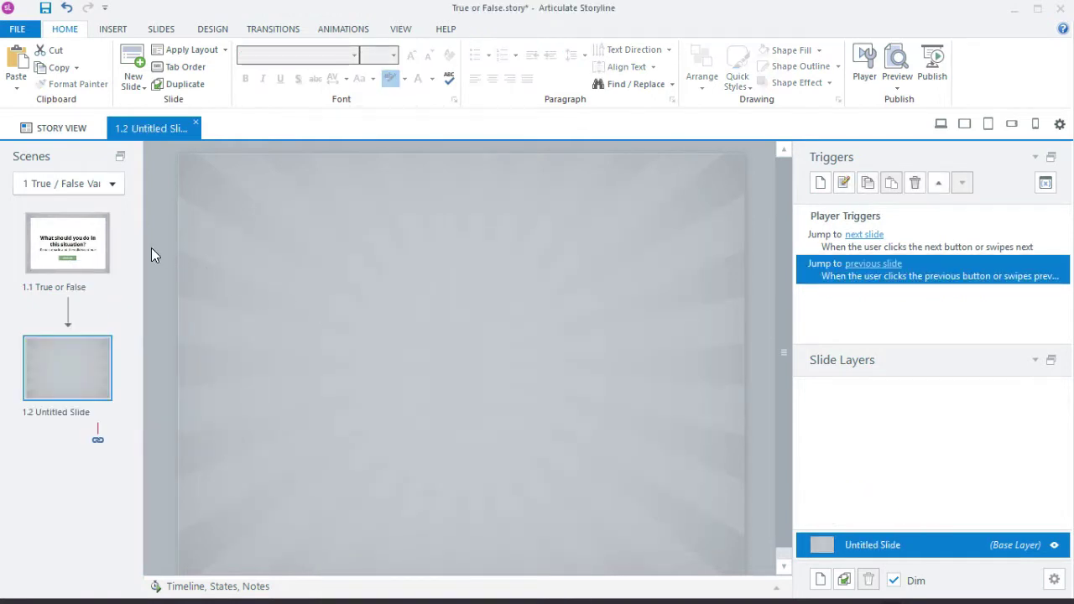
- Copy the white background rectangle from slide 1.1 onto the new blank slide
key(Up)
click(327, 210)
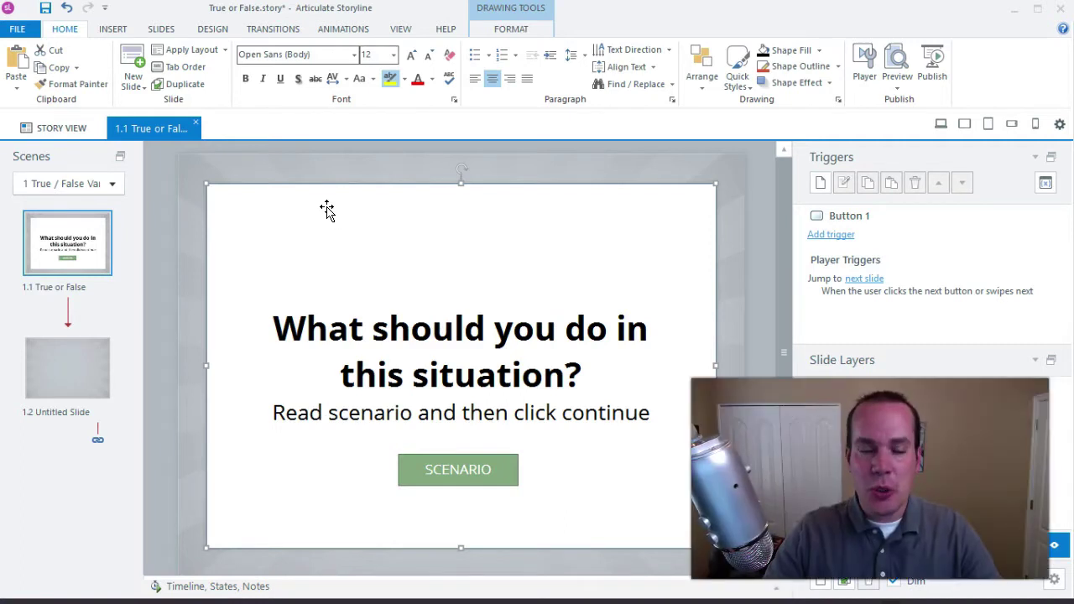
click(66, 359)
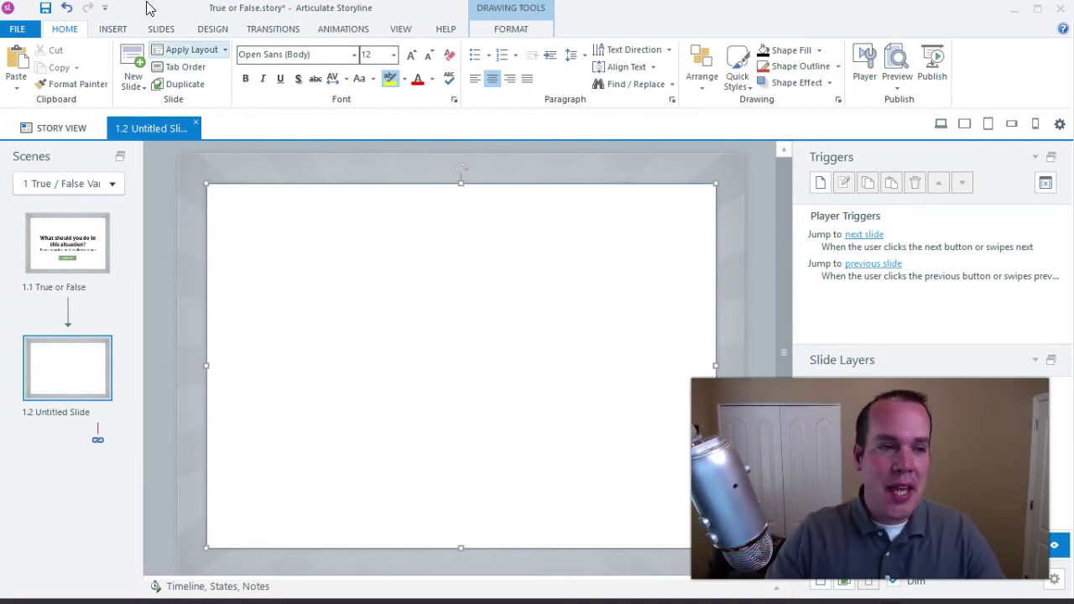
- Add a text box reading "Page 2" near the middle of the second slide
click(112, 29)
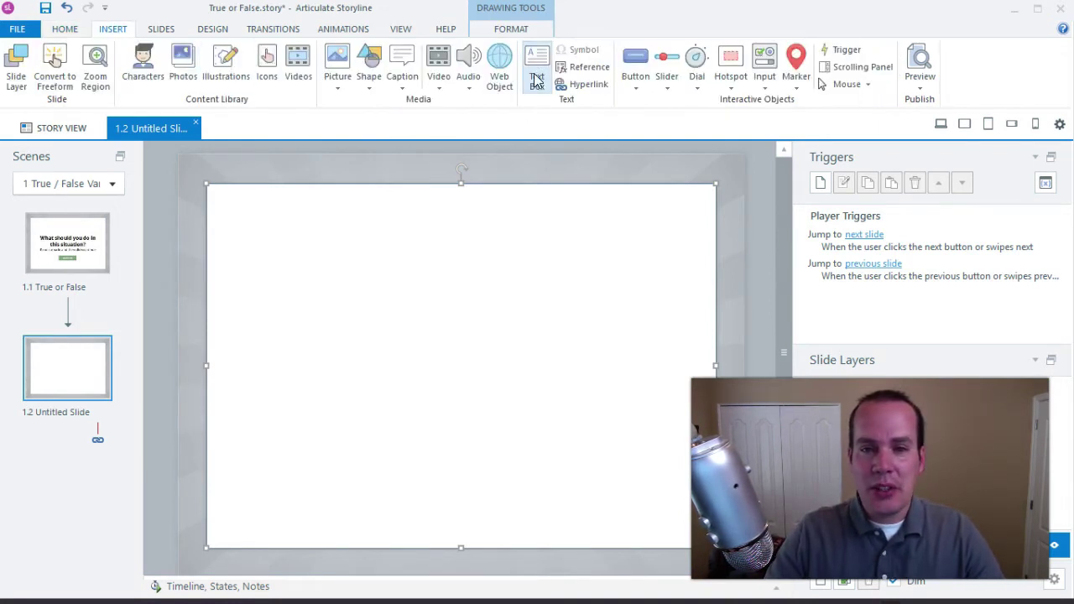
click(430, 326)
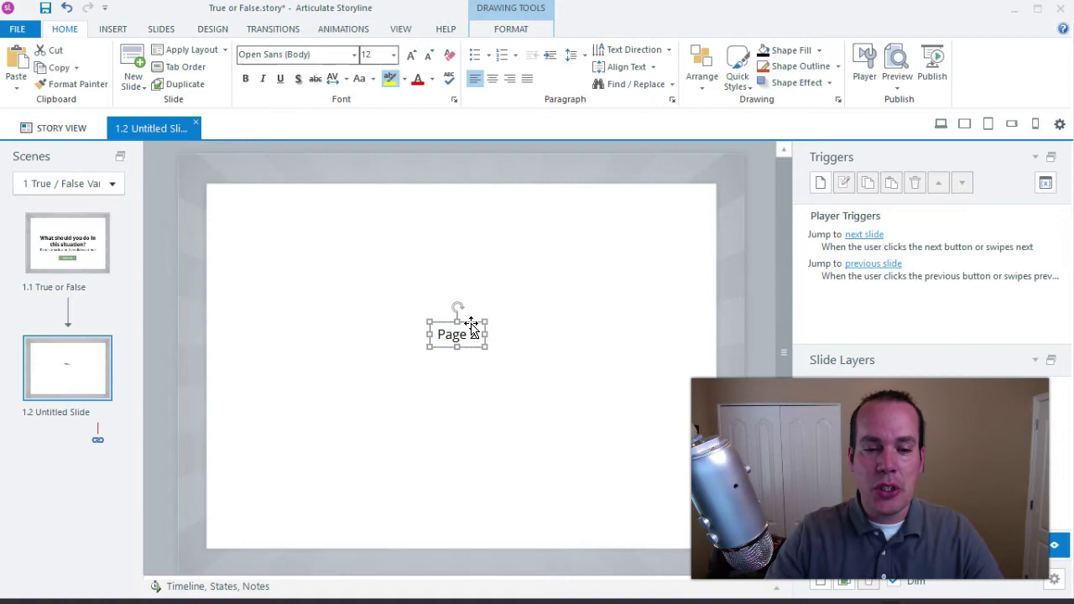
drag(489, 330, 495, 329)
- Preview the True or False slide on its own and close the preview
click(86, 256)
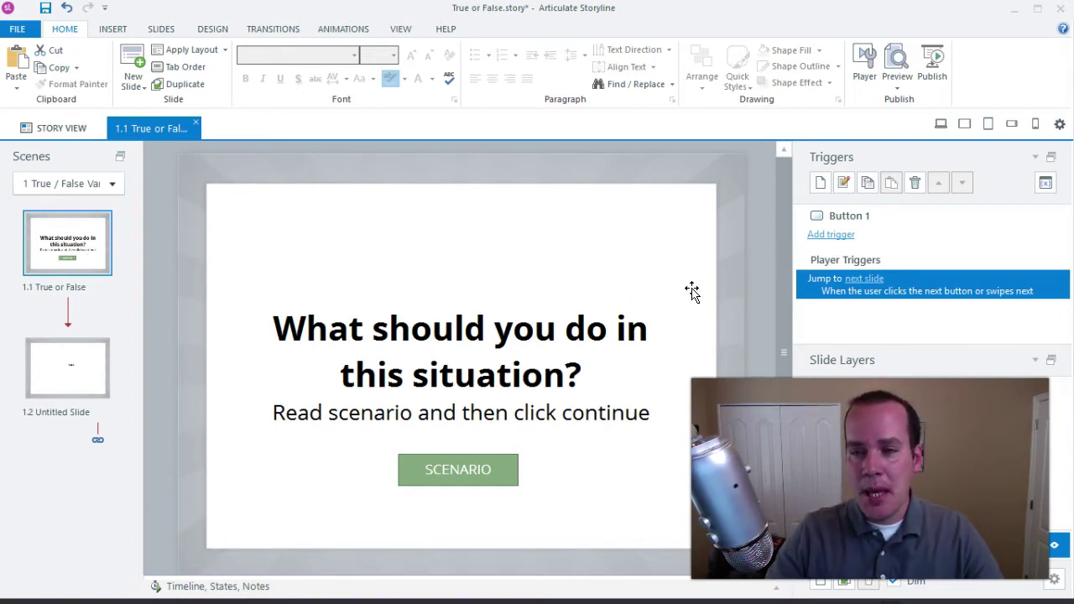
click(893, 91)
click(891, 104)
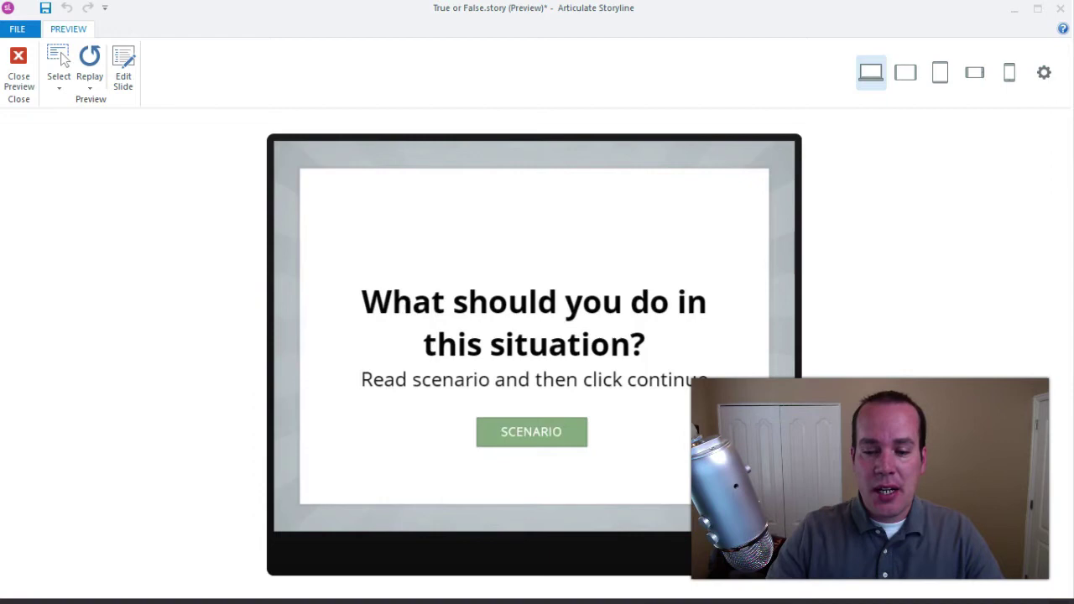
click(533, 367)
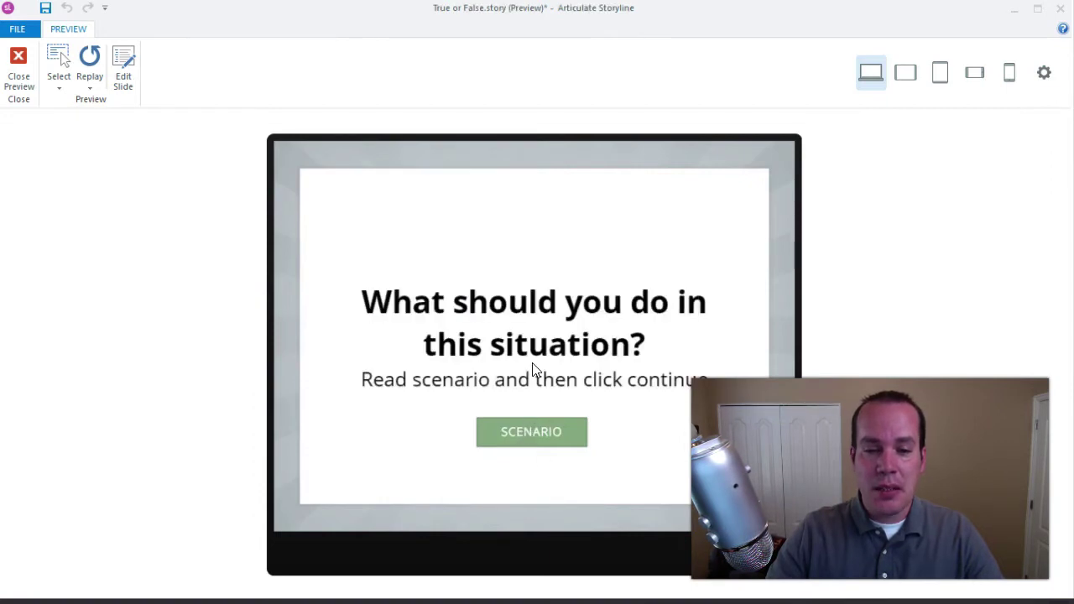
click(19, 67)
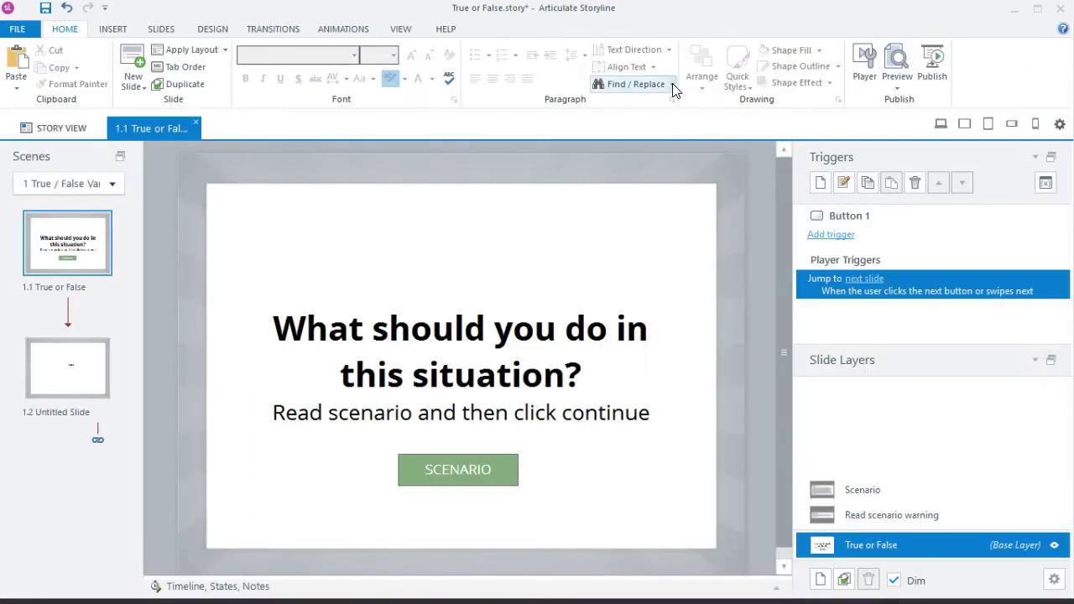
- Preview both slides together, advance from the first slide to the second, and close the preview
click(895, 84)
click(911, 137)
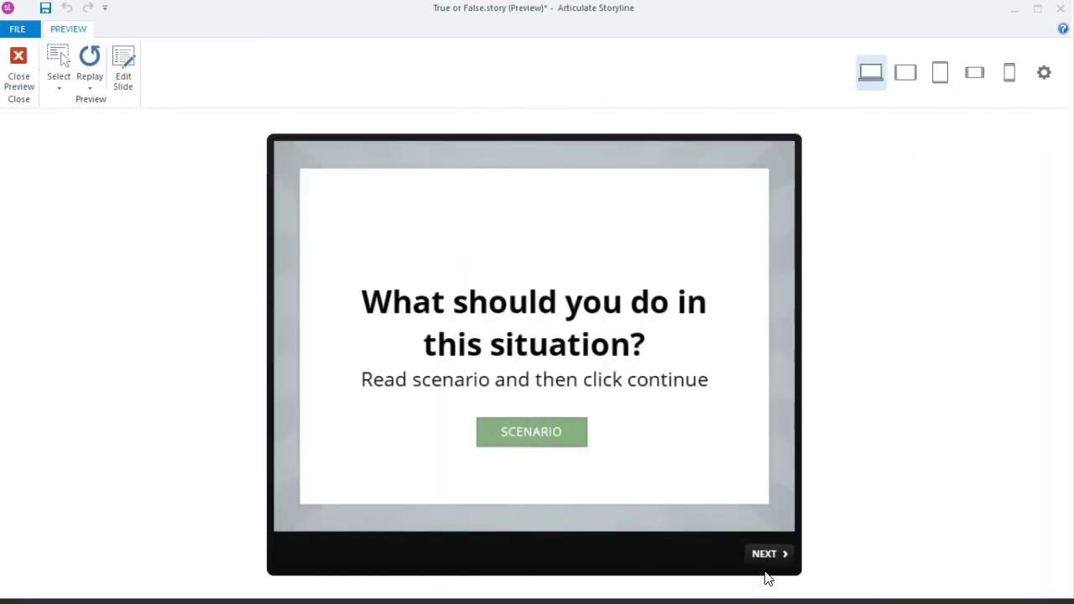
click(773, 557)
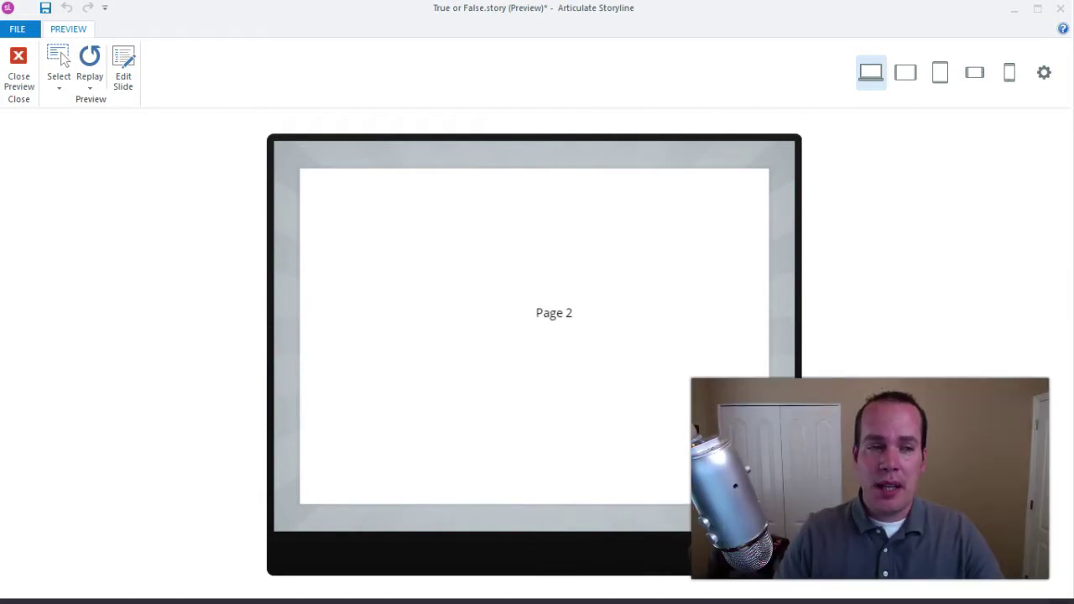
click(24, 68)
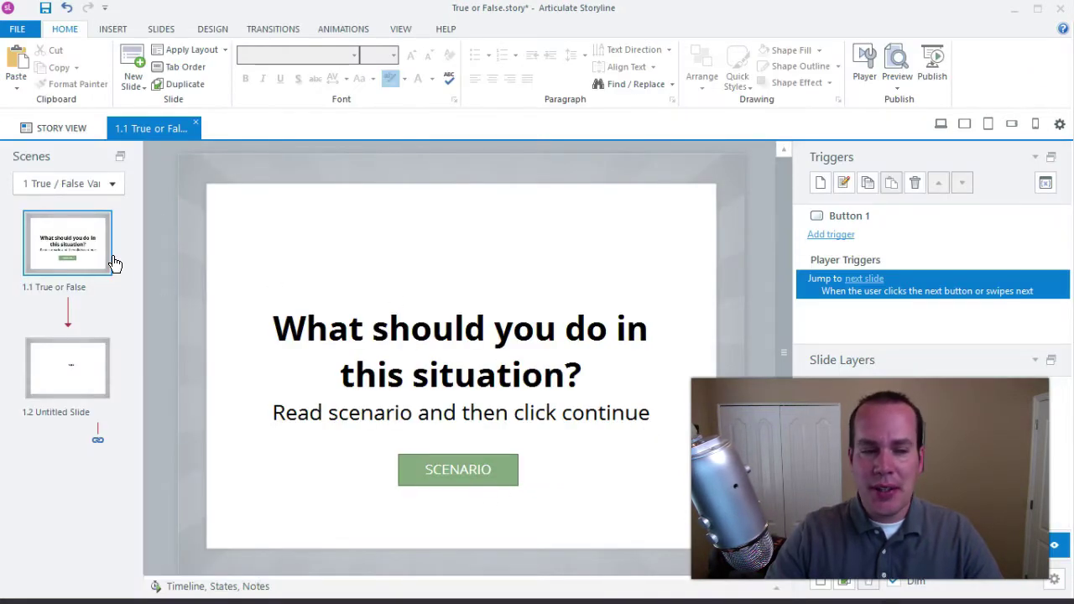
- With the Scenario layer selected, create a True/False project variable named Visited with the default value False
click(860, 515)
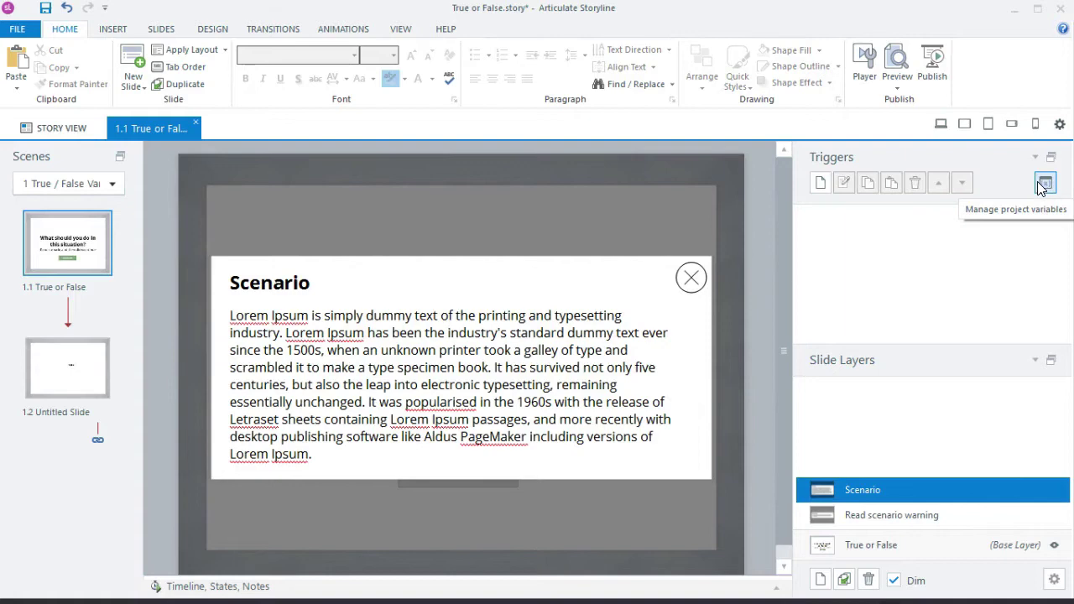
click(1043, 185)
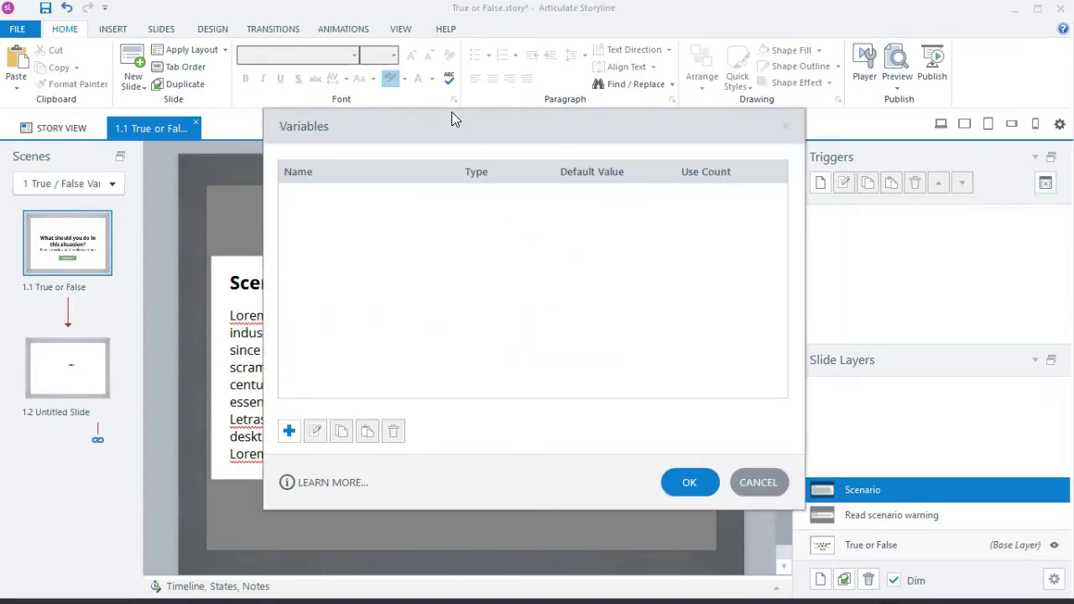
drag(452, 111, 457, 76)
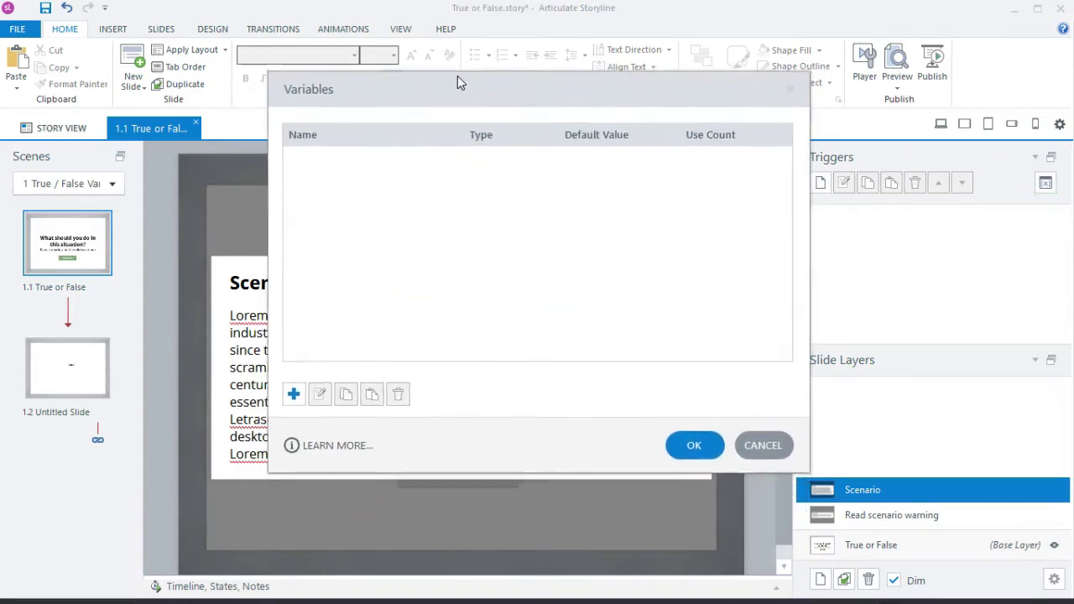
click(295, 391)
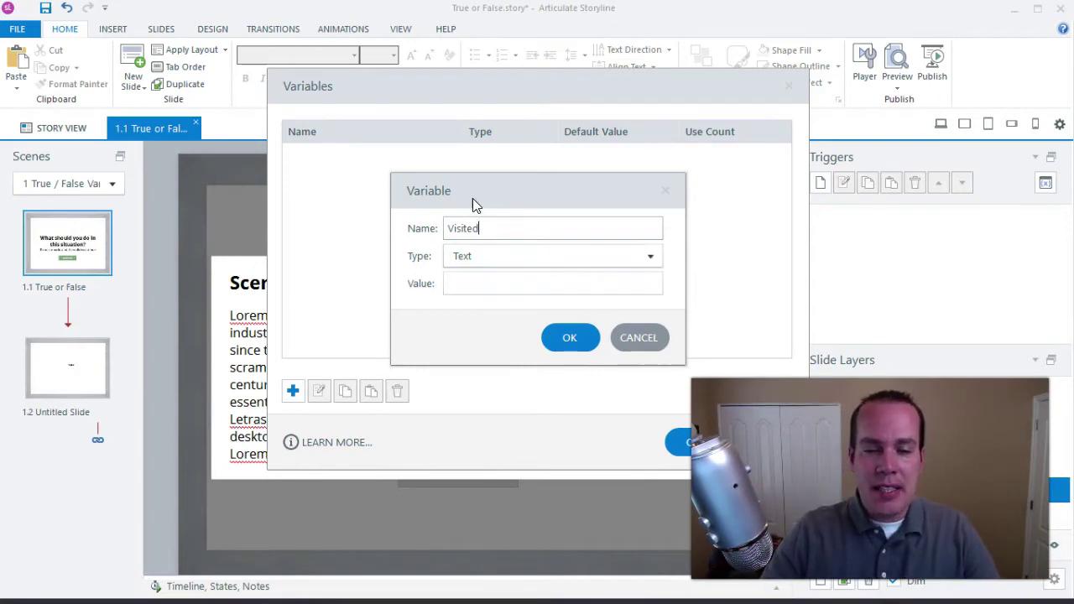
click(491, 260)
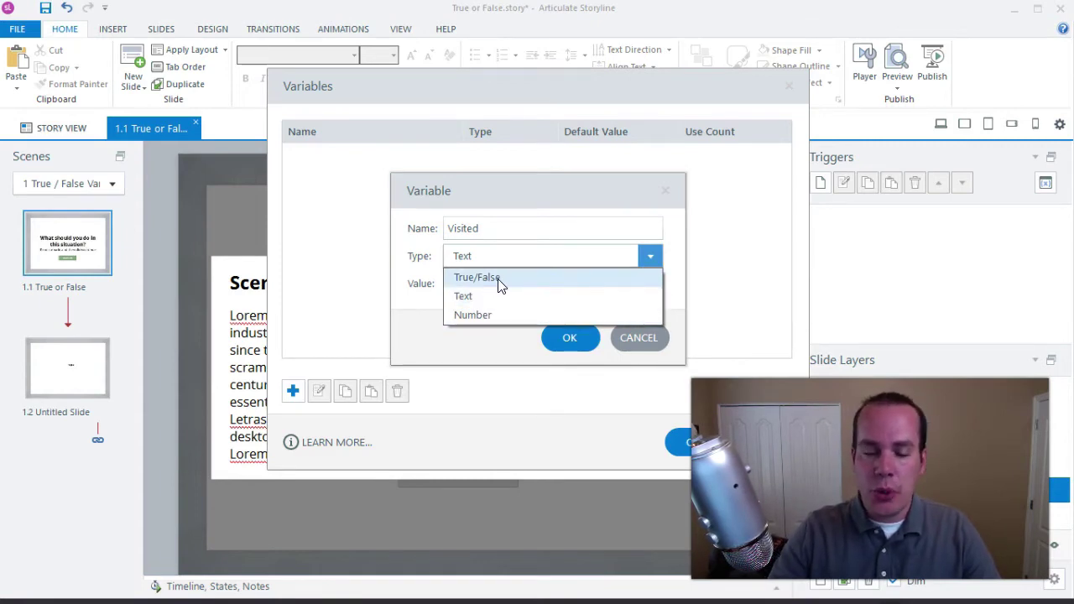
click(495, 282)
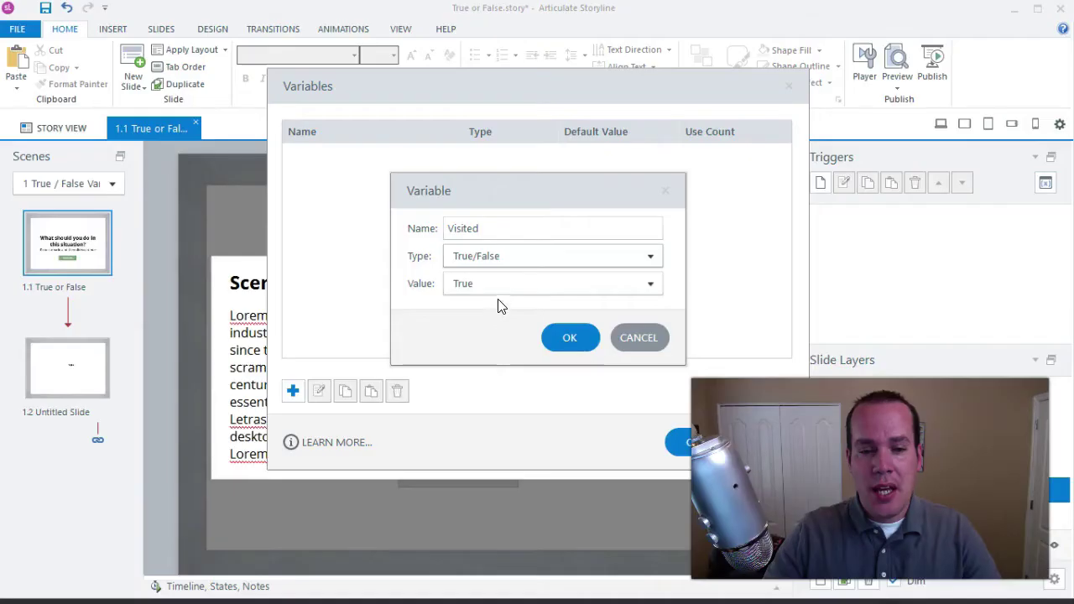
click(496, 285)
click(482, 326)
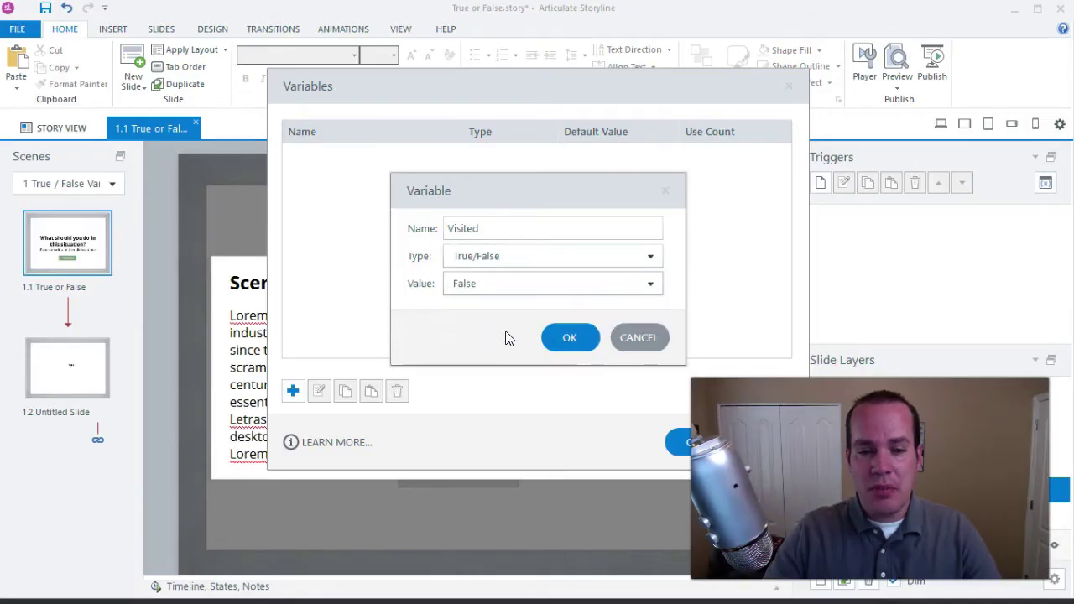
click(571, 338)
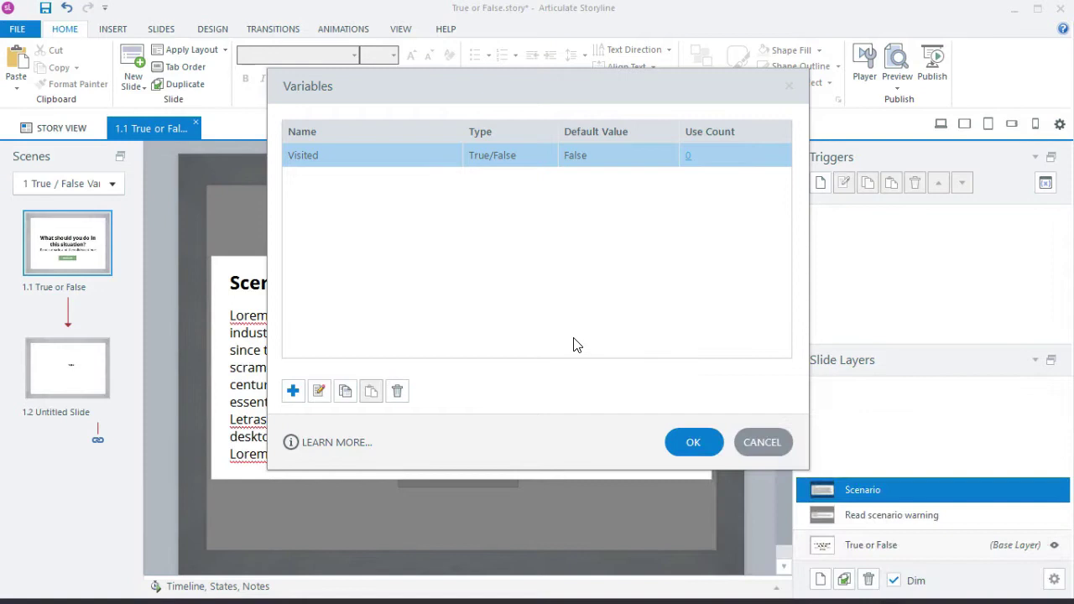
click(693, 443)
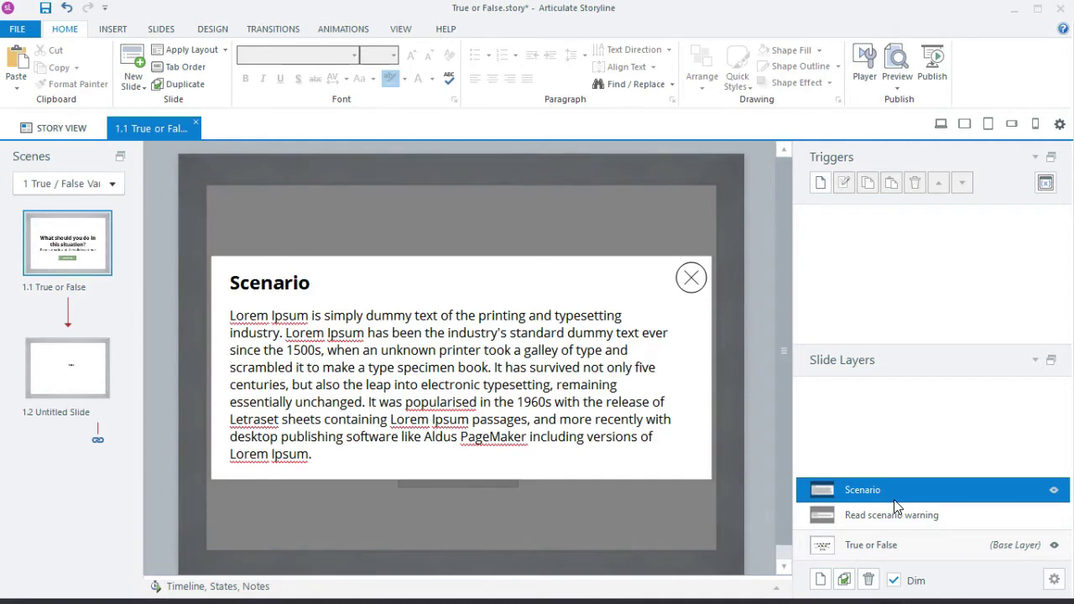
- Add a trigger to the Scenario layer that adjusts the Visited variable to the value True when the timeline starts
click(820, 185)
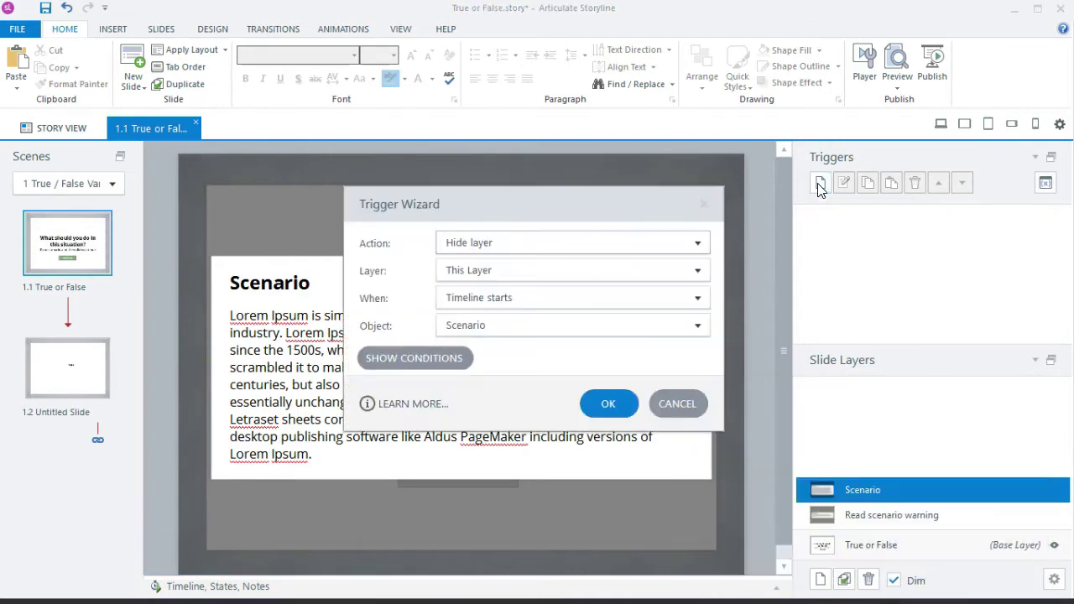
click(477, 242)
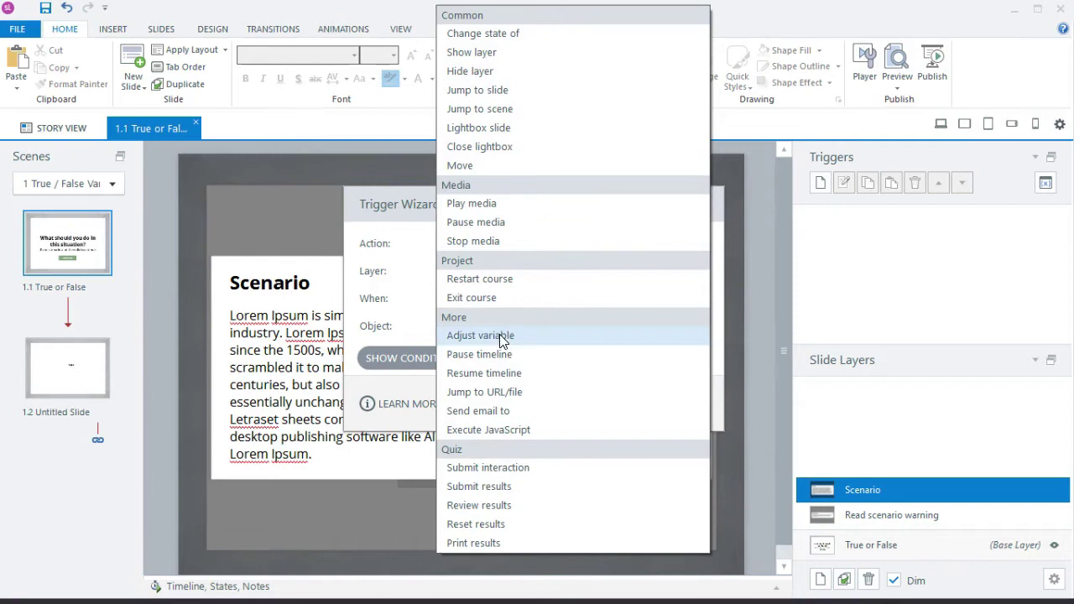
click(501, 336)
click(503, 273)
click(466, 311)
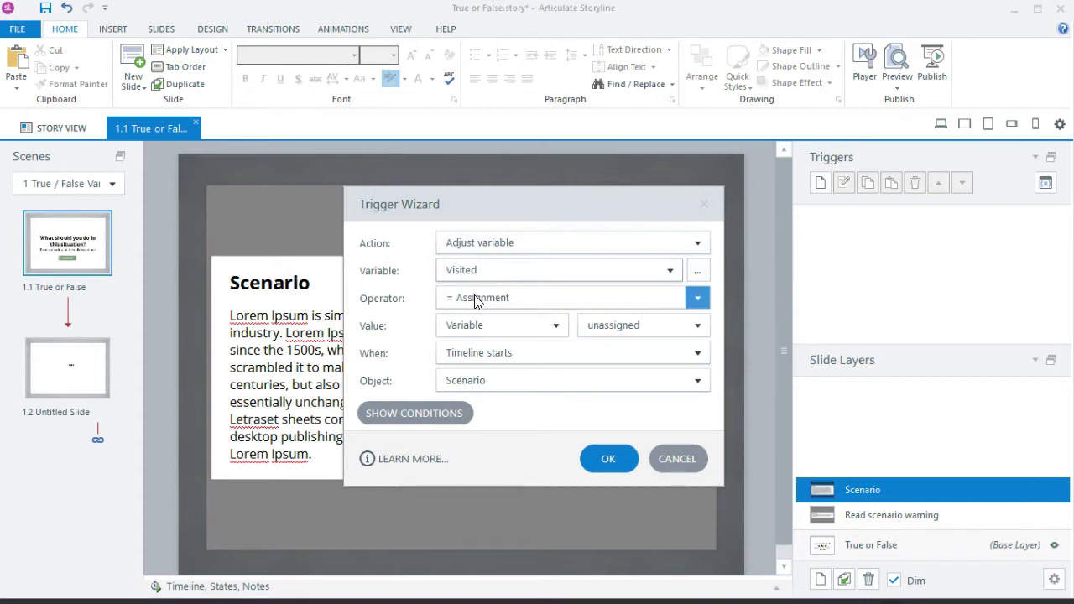
click(475, 301)
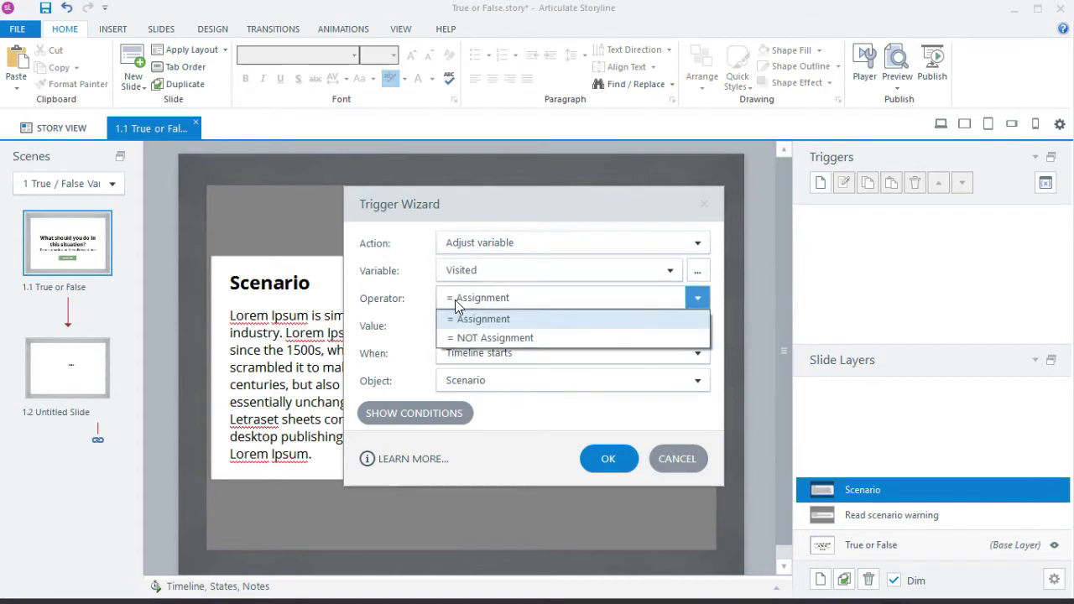
click(408, 333)
click(487, 329)
click(469, 346)
click(595, 329)
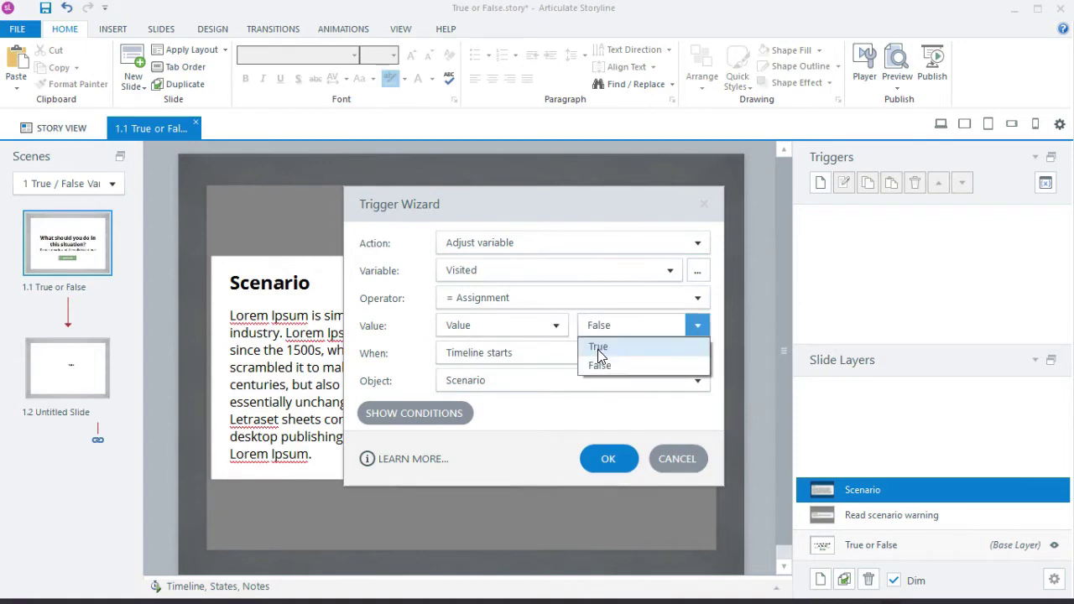
click(599, 345)
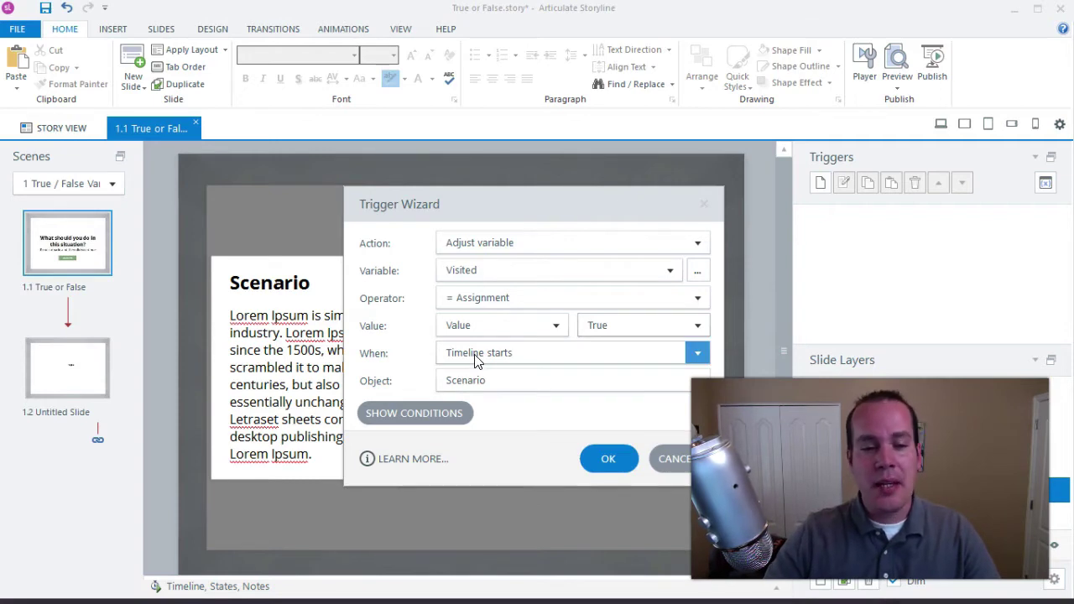
click(610, 462)
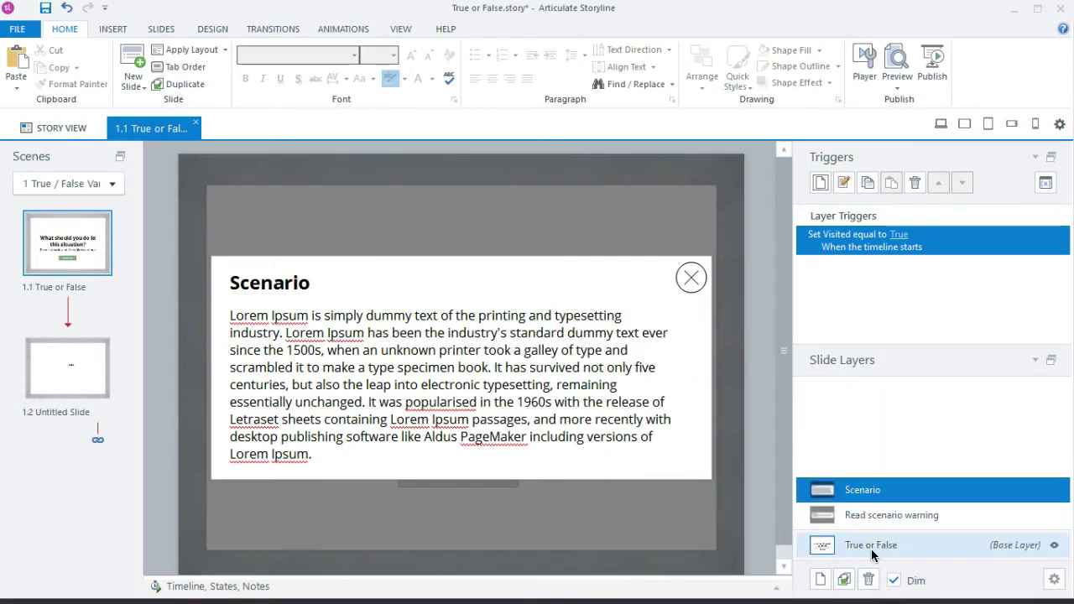
- On the Scenario layer, add a trigger that hides this layer when the user clicks the circled X close icon
click(871, 551)
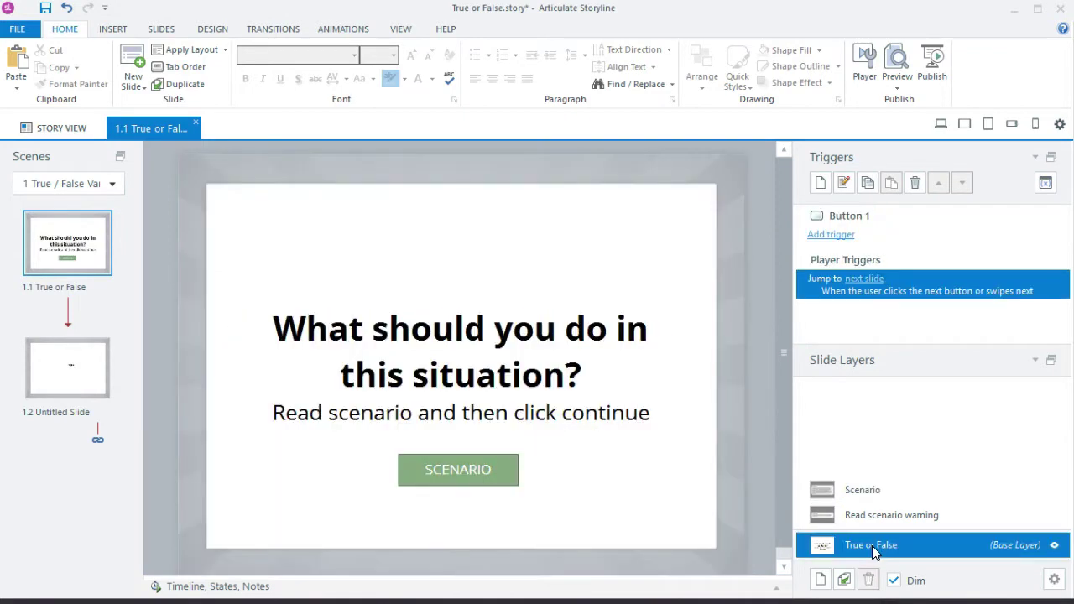
click(873, 487)
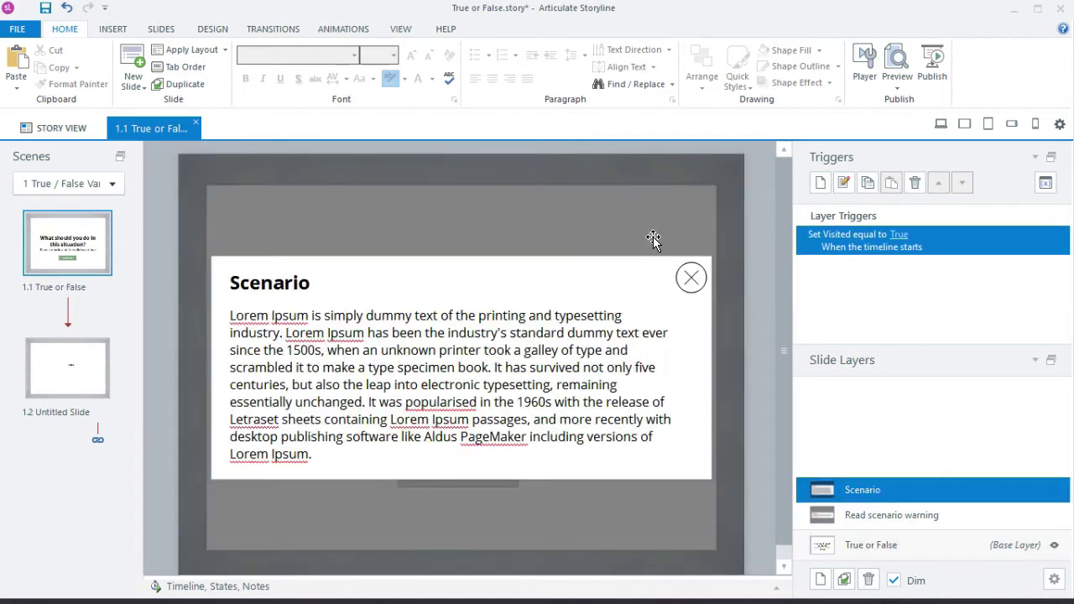
click(693, 283)
click(693, 283)
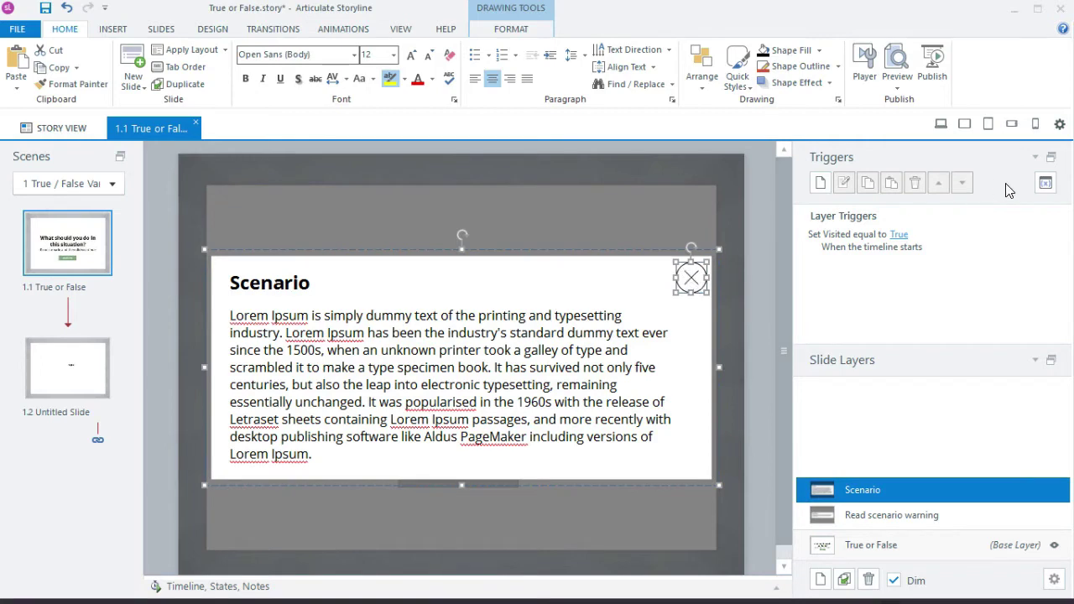
click(822, 184)
click(511, 244)
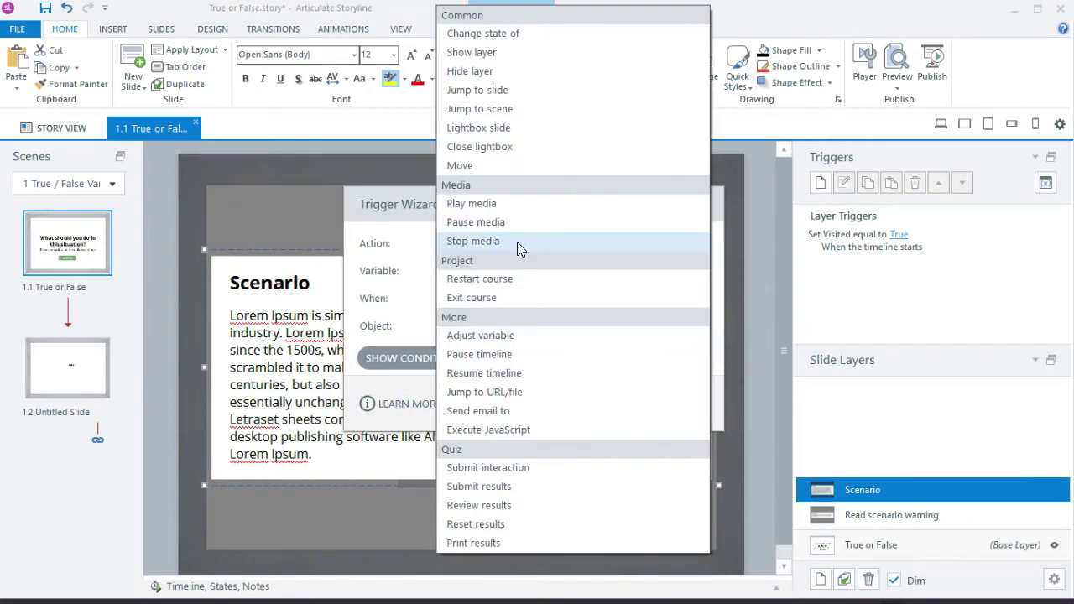
click(483, 72)
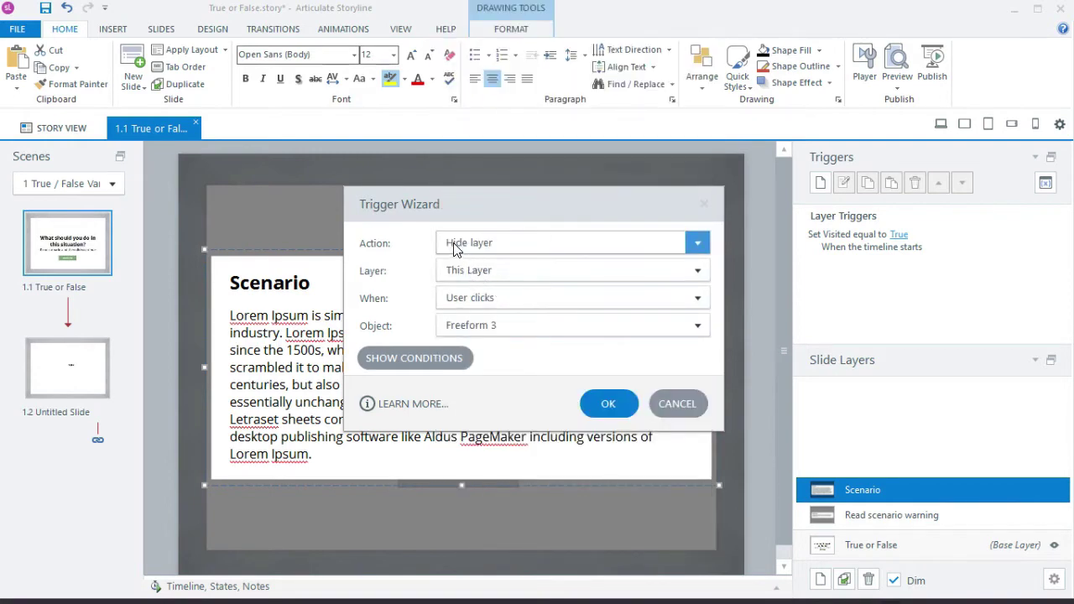
click(609, 407)
- On the Read scenario warning layer, select the circled X close icon and add a trigger that hides this layer
click(894, 515)
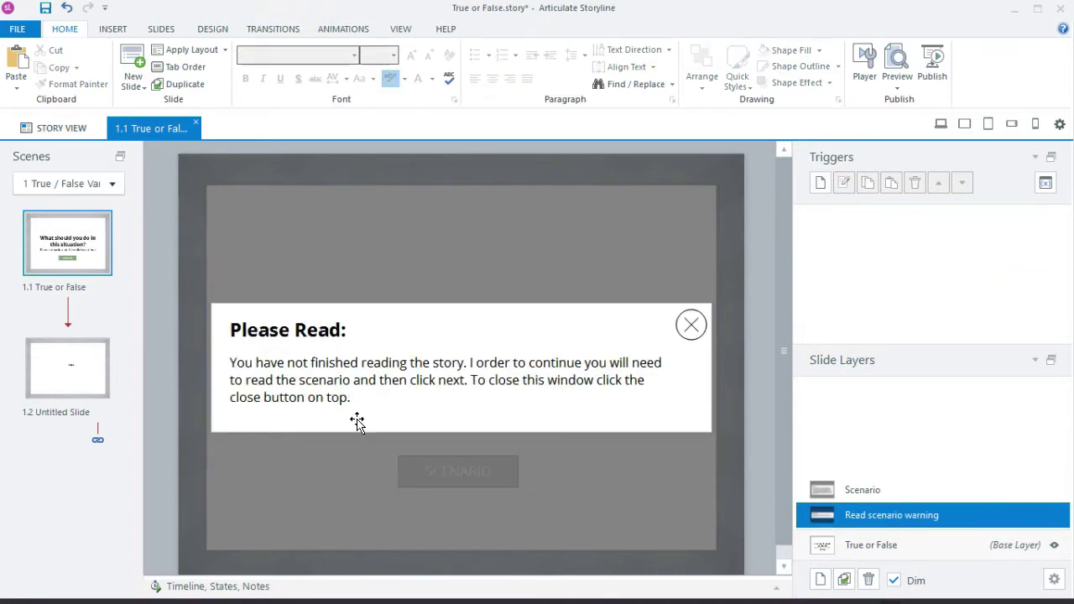
click(698, 330)
click(695, 329)
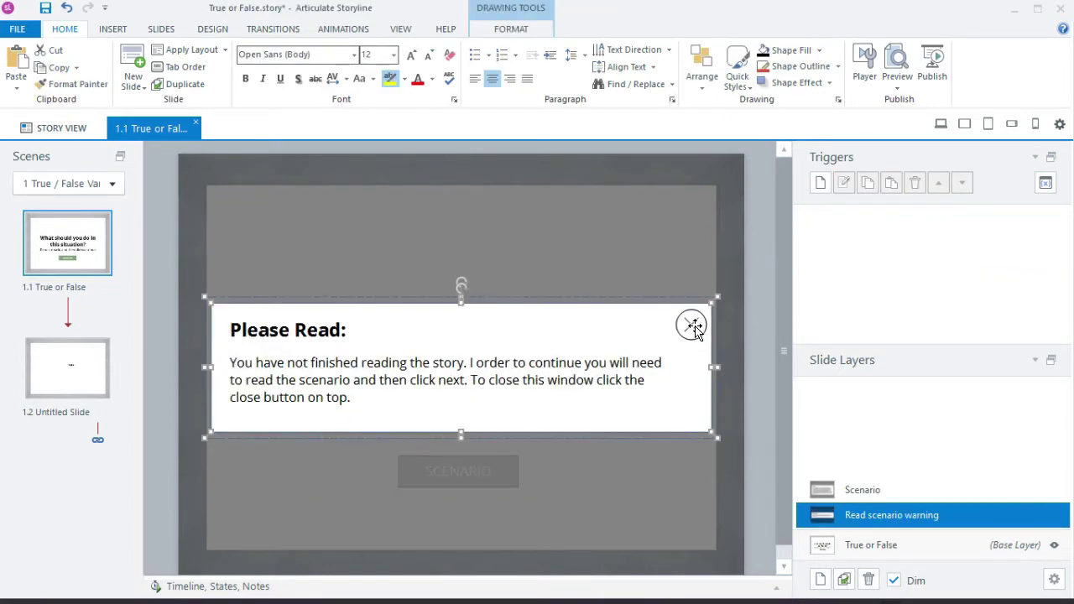
click(692, 327)
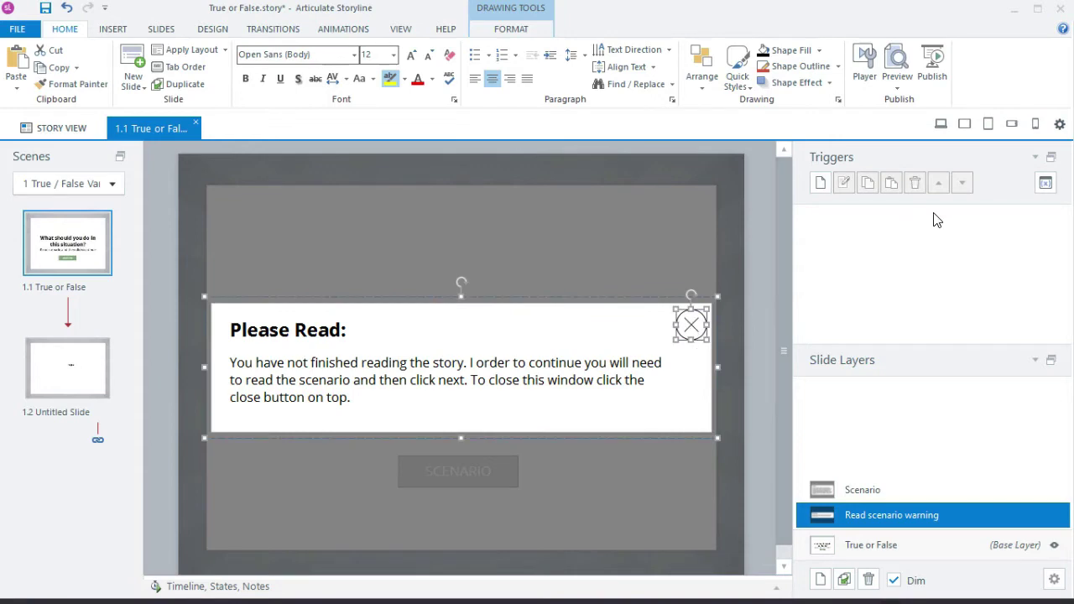
click(1046, 184)
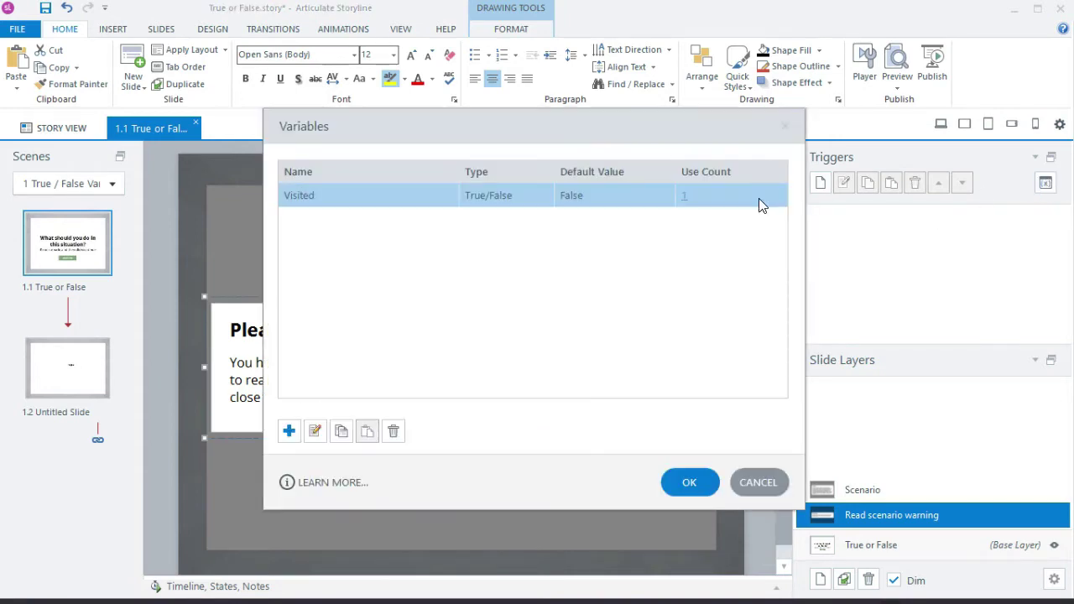
click(744, 485)
click(820, 183)
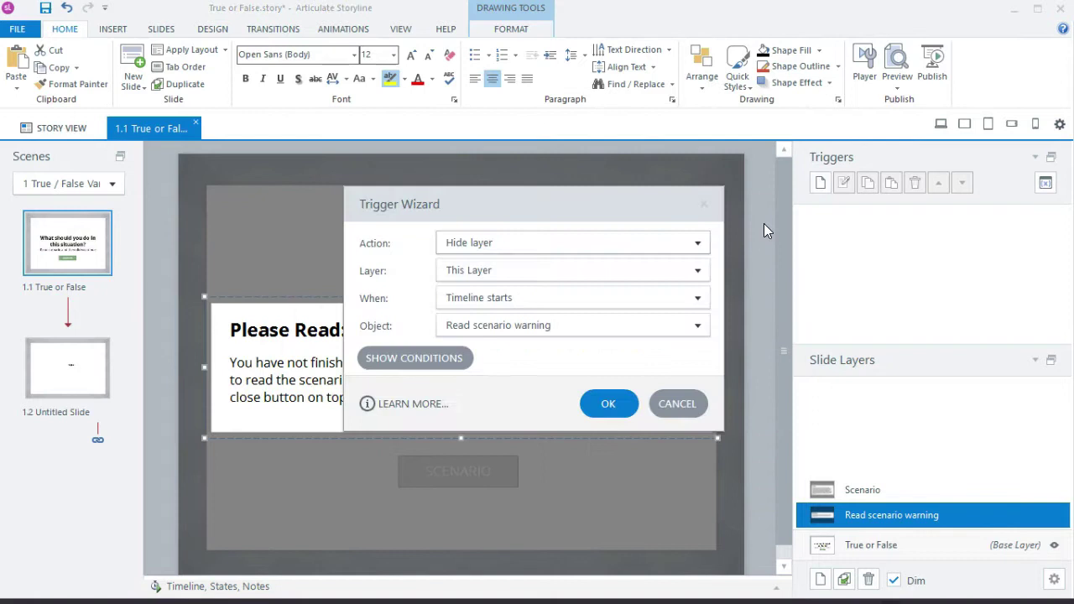
click(619, 403)
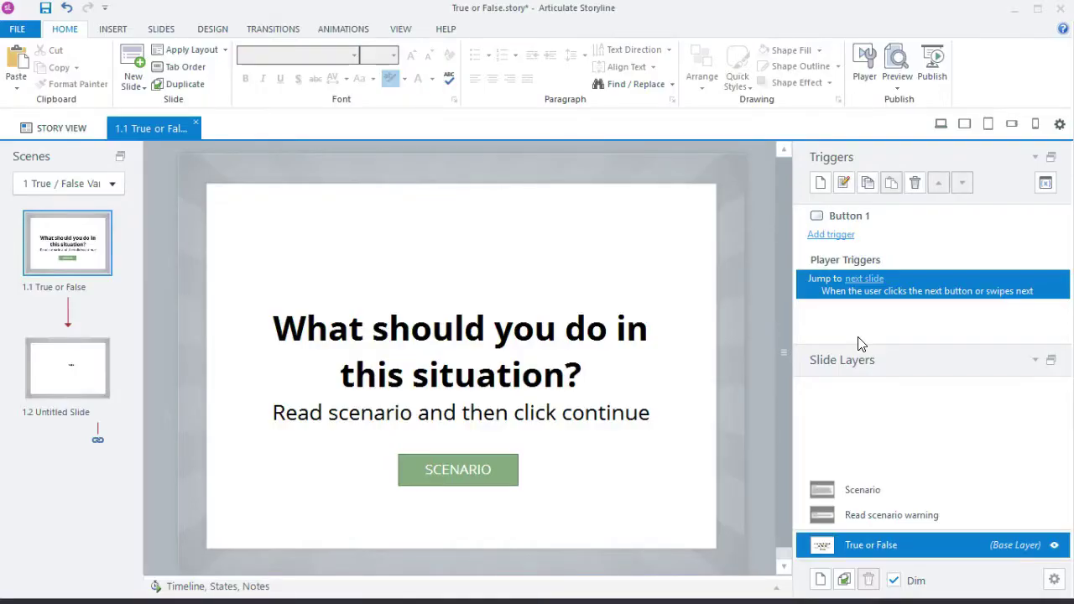
- On the True or False base layer, add a trigger to the SCENARIO button that shows the Scenario layer when the user clicks
click(512, 472)
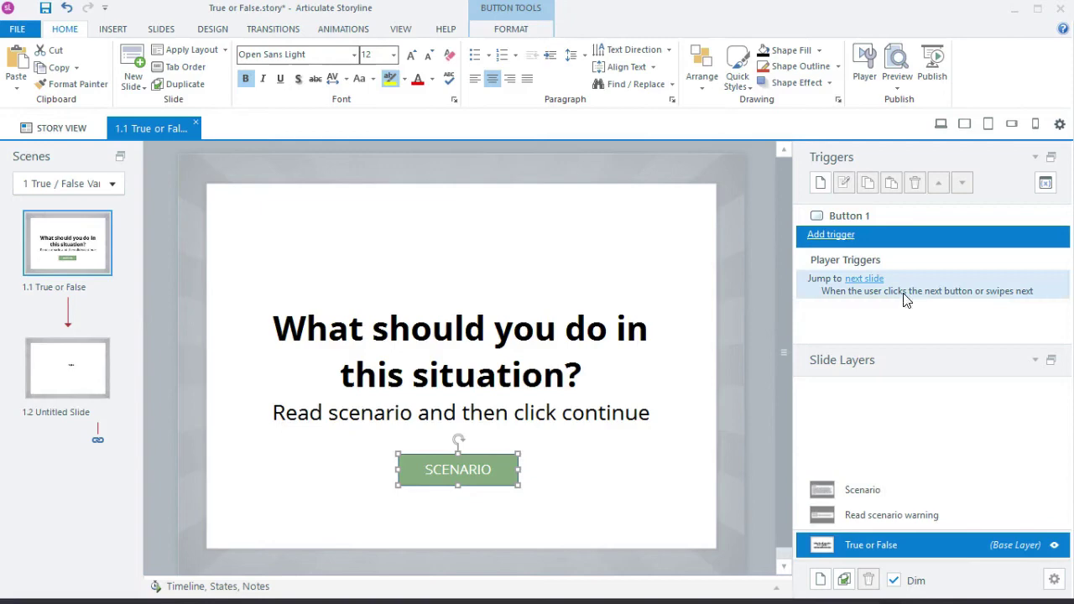
click(828, 239)
click(485, 249)
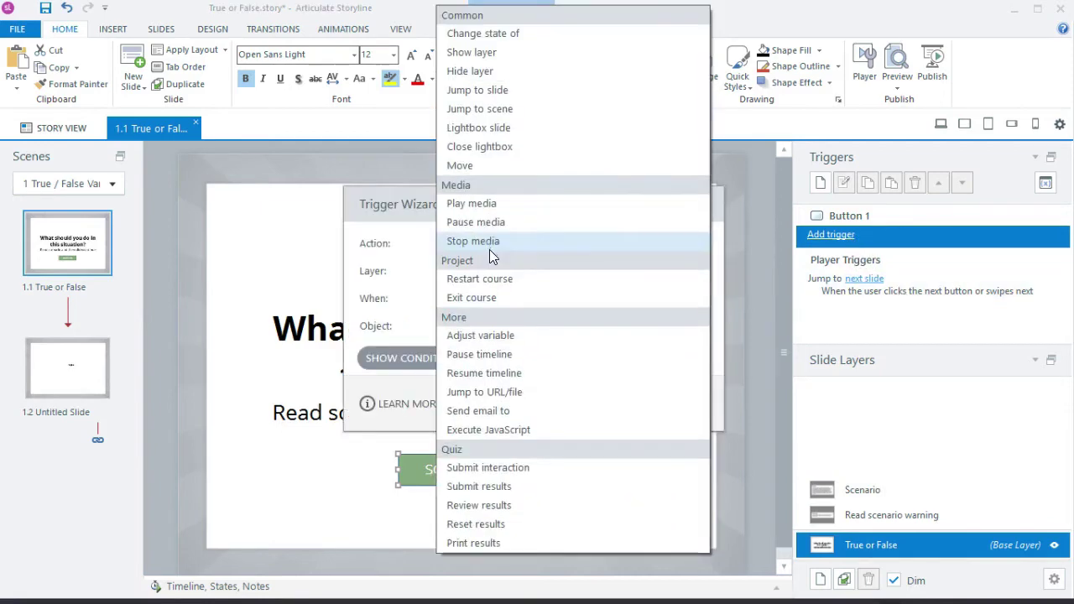
click(491, 55)
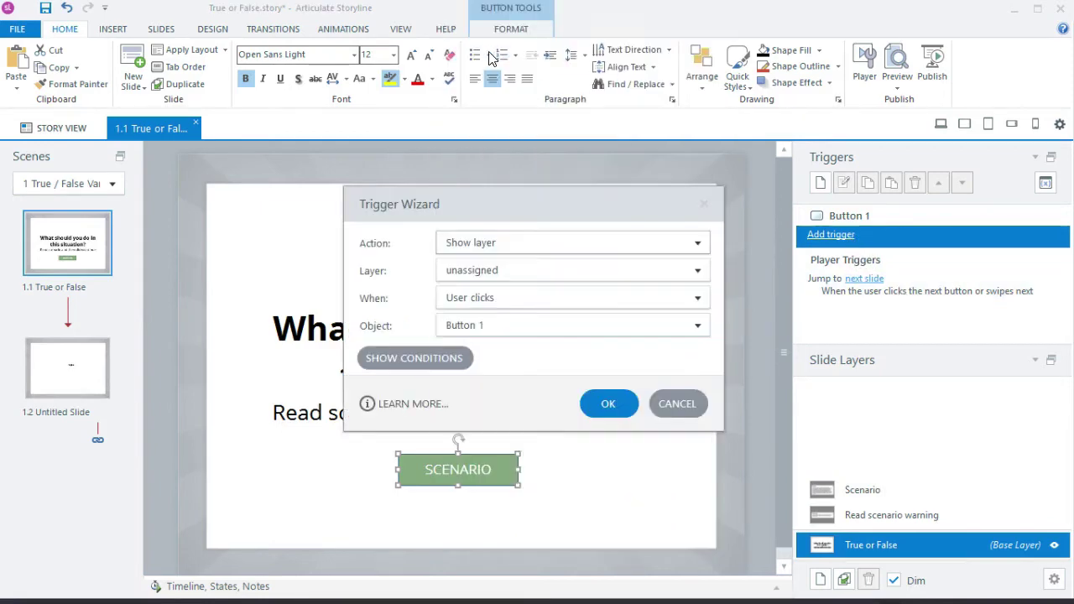
click(531, 274)
click(526, 311)
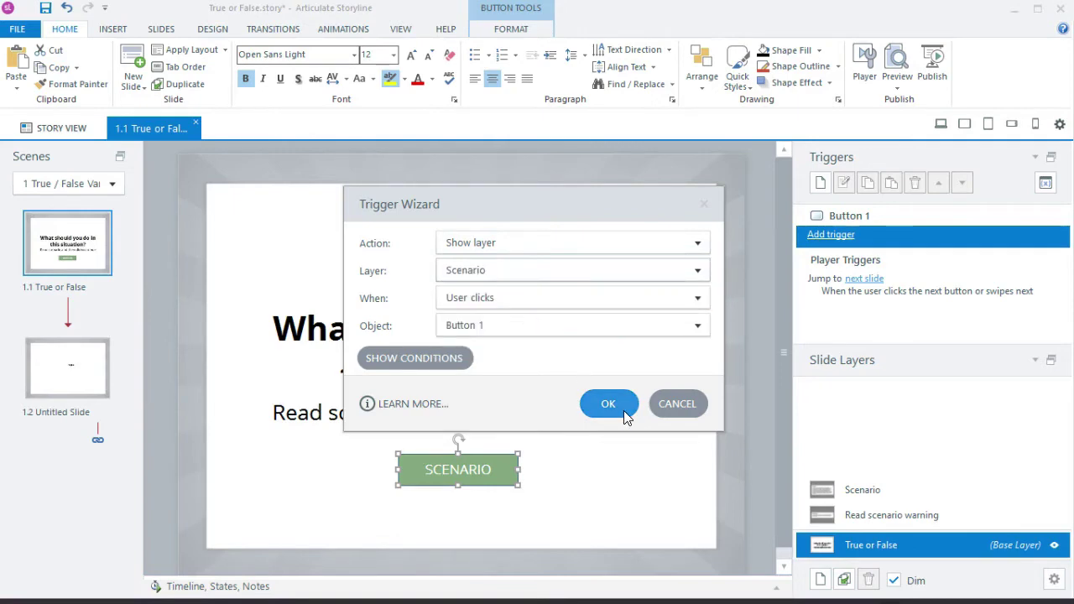
click(608, 404)
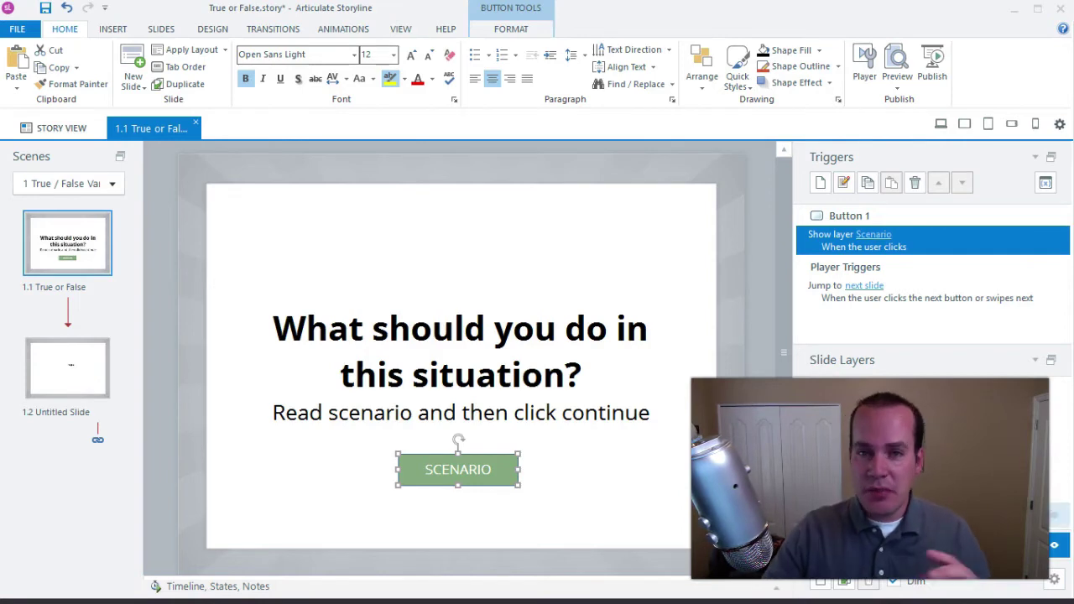
- On the base layer, add the condition Visited == Equal to the value True to the next button's jump-to-next-slide trigger
click(924, 489)
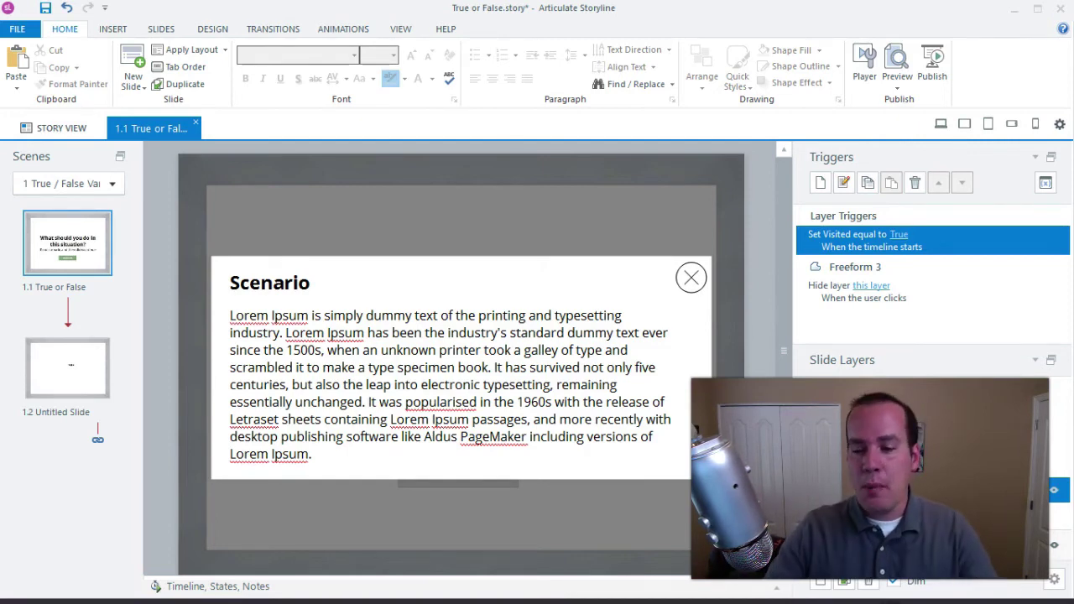
click(826, 544)
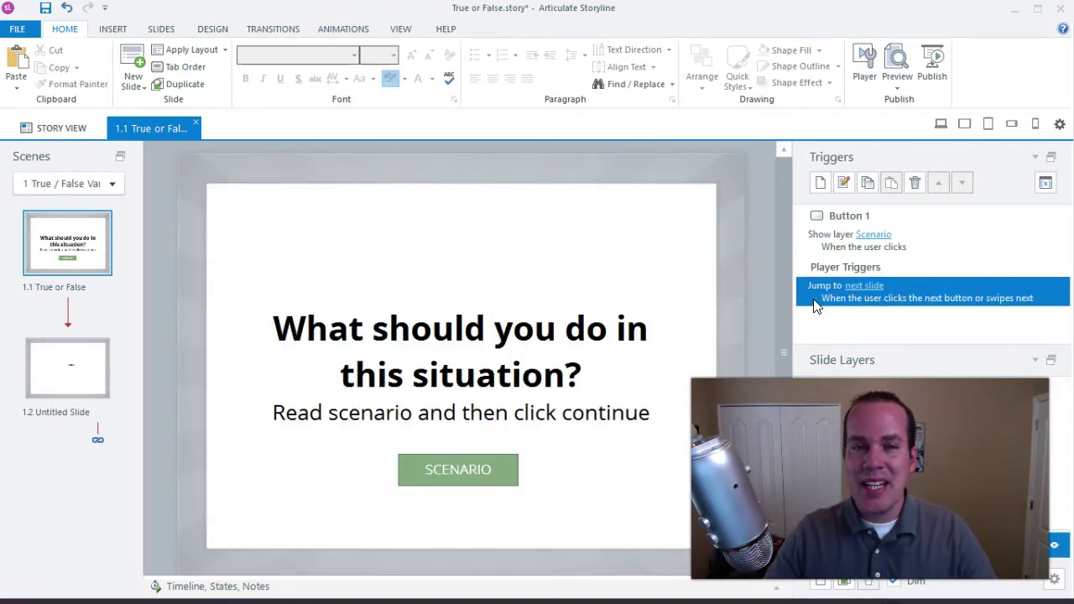
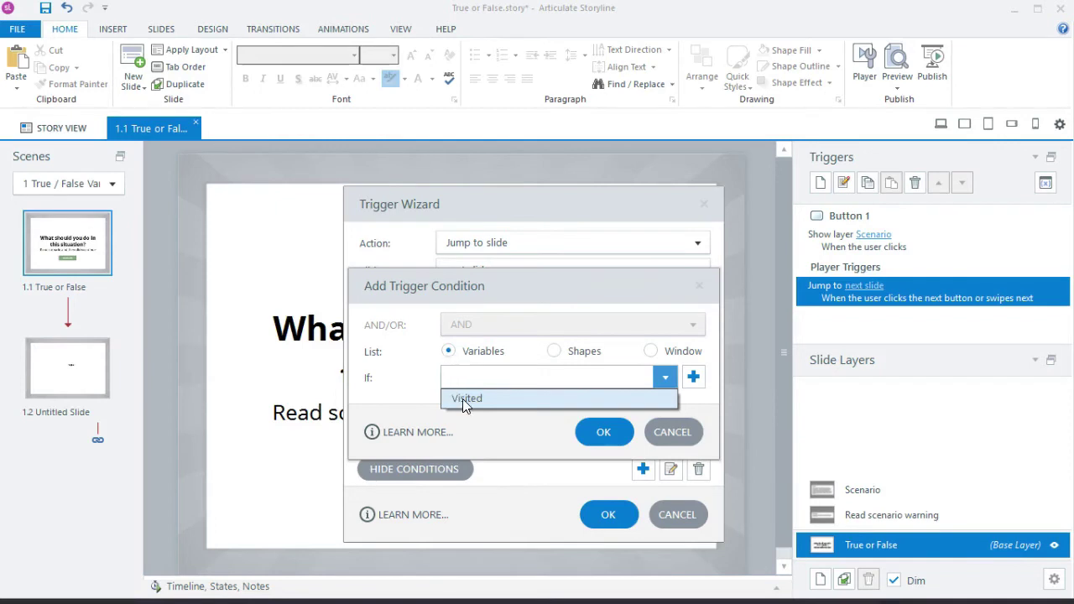
click(464, 399)
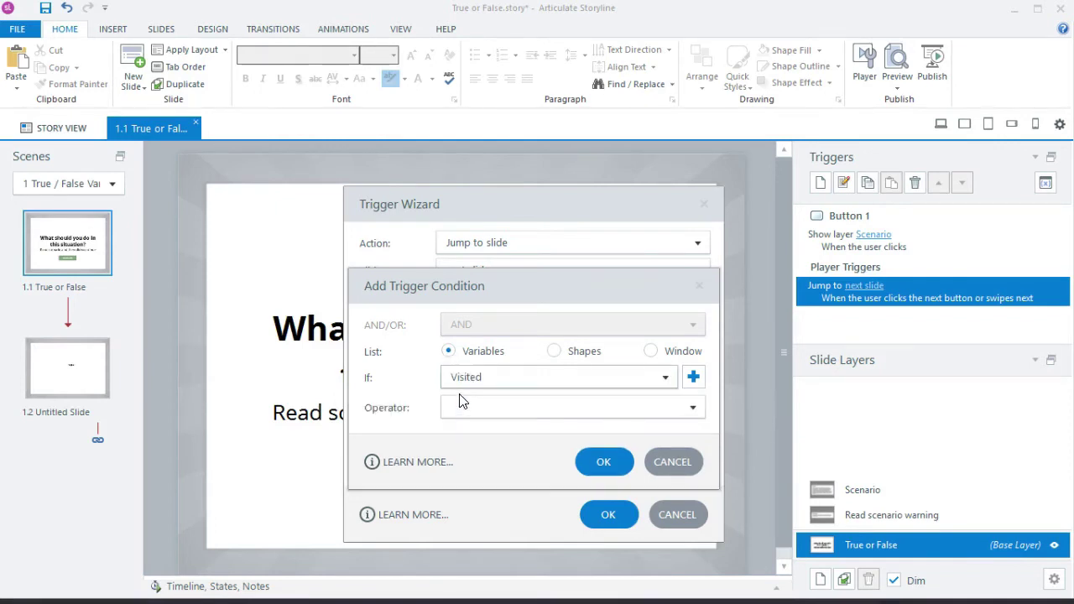
click(547, 414)
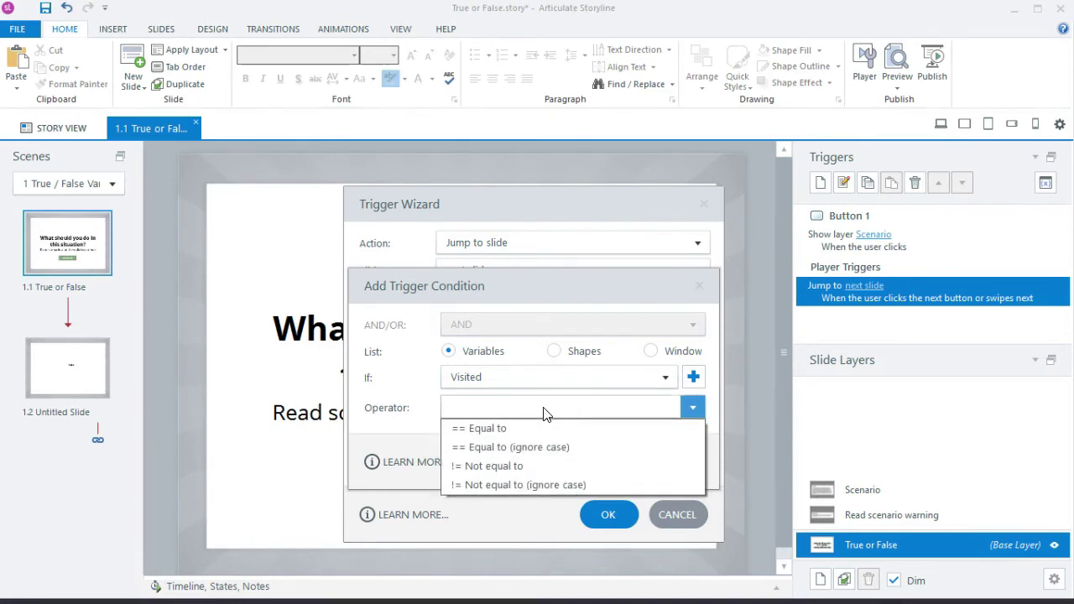
click(574, 429)
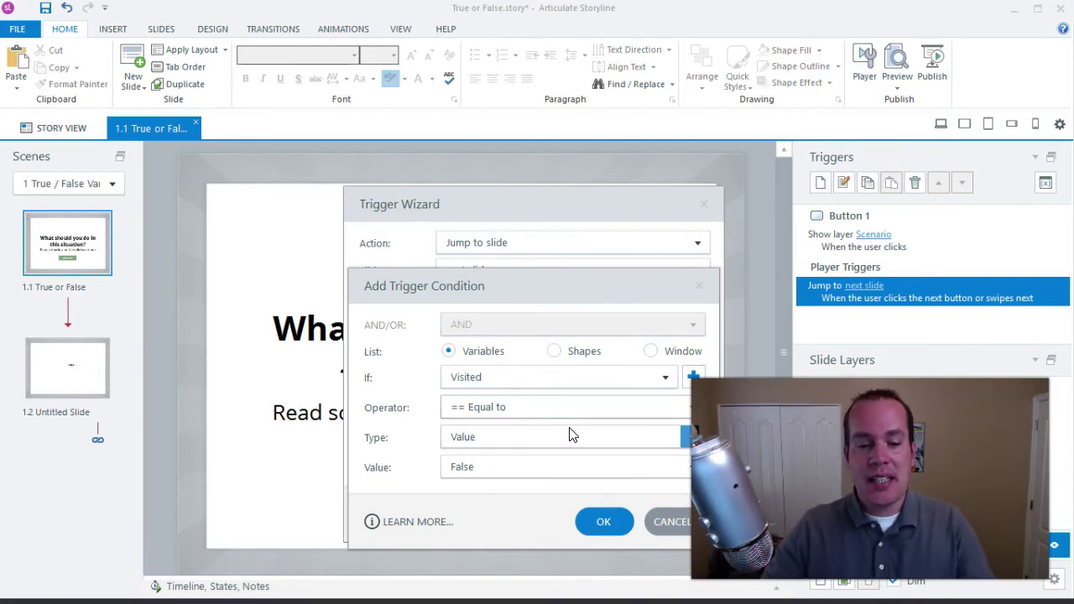
click(561, 435)
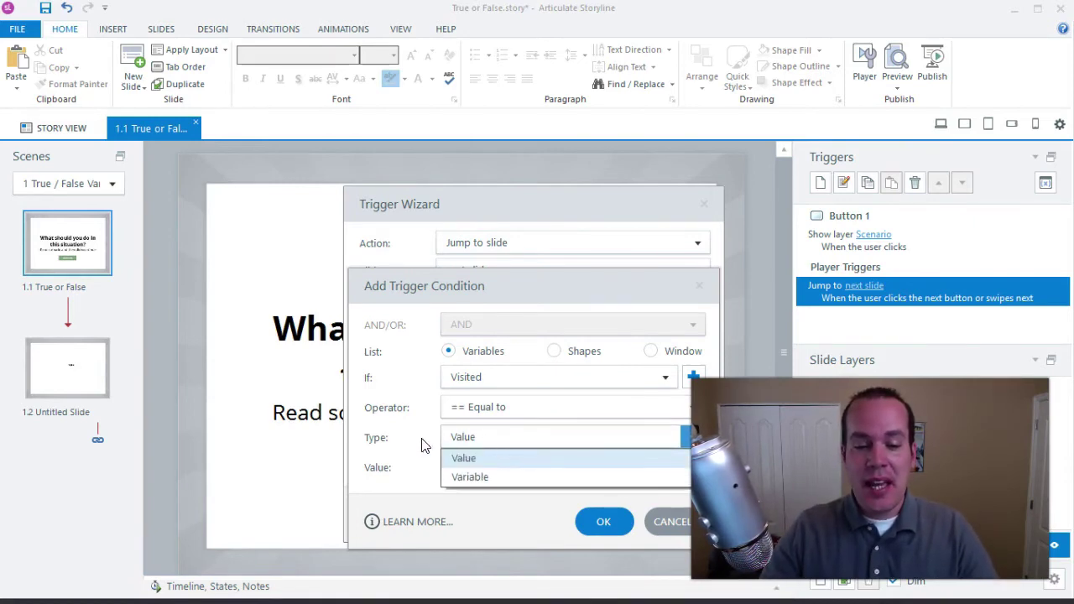
click(460, 458)
click(458, 467)
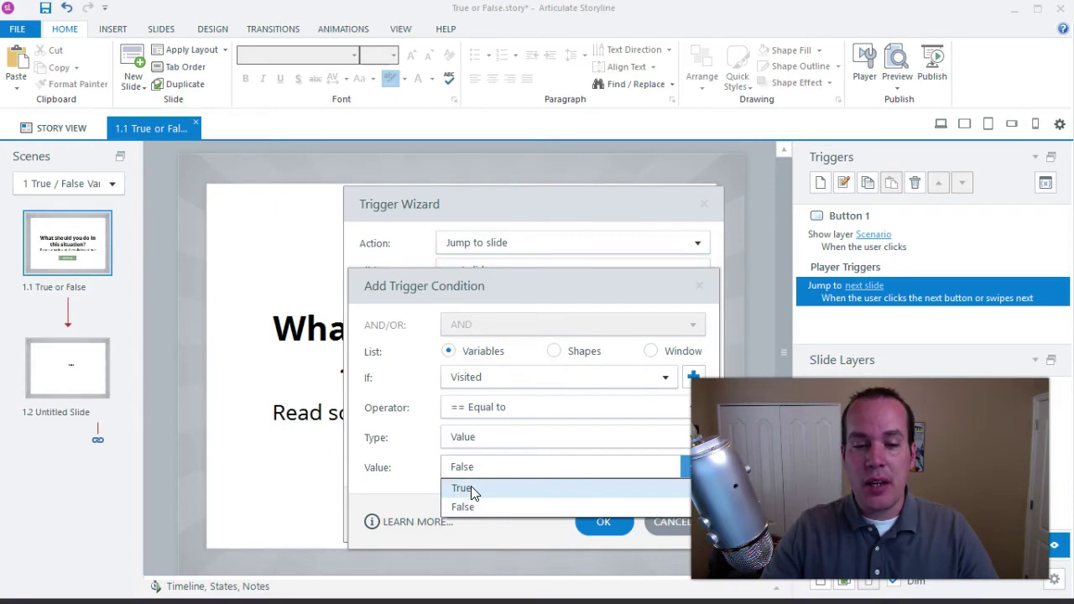
click(471, 486)
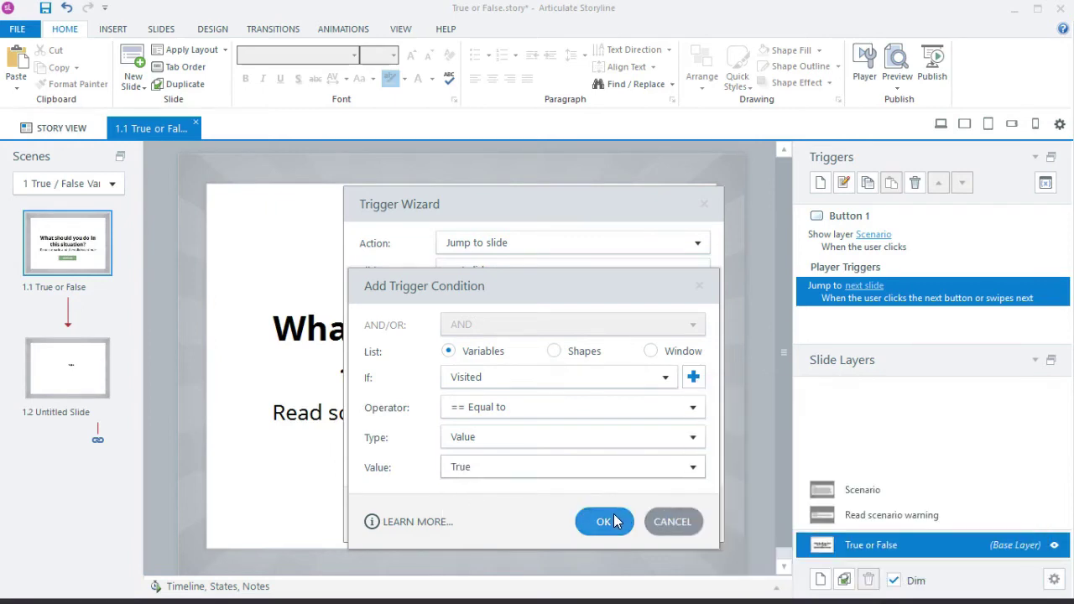
click(614, 521)
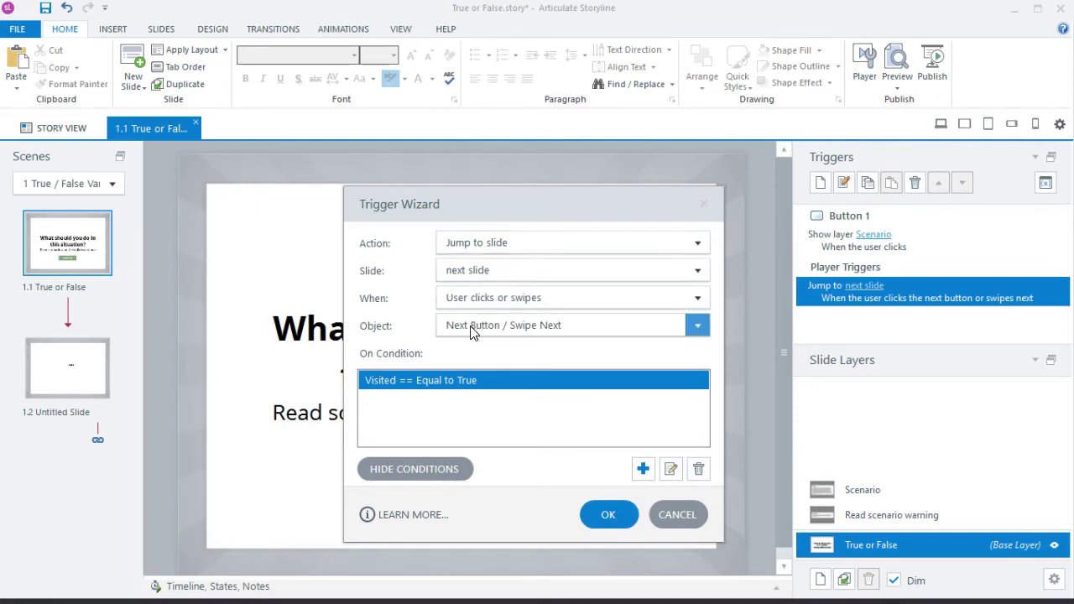
click(380, 383)
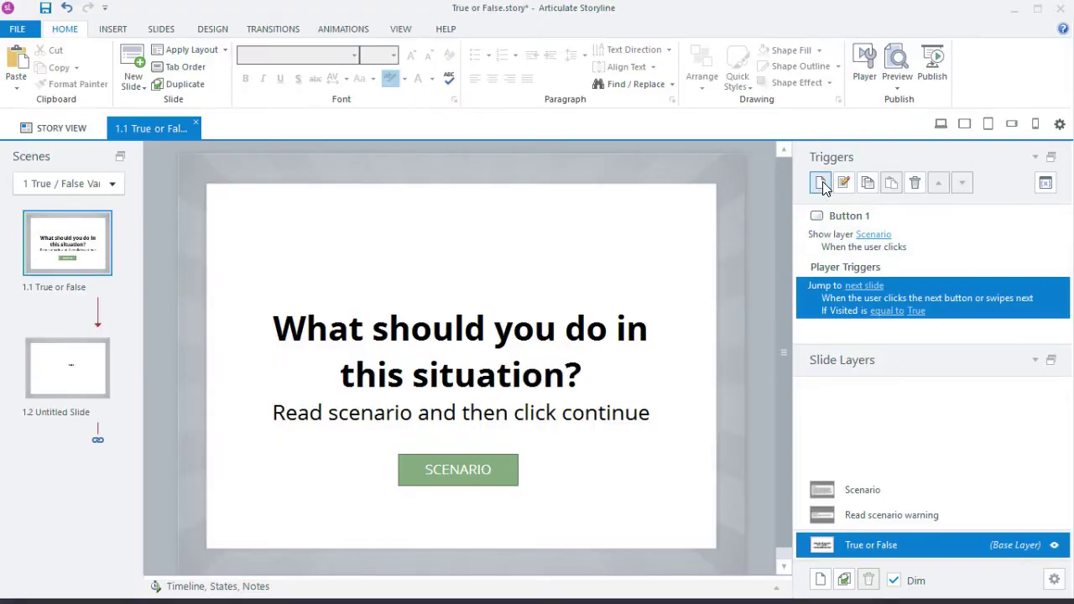
- On the base layer, create a trigger that shows the Read scenario warning layer when the user clicks Next Button / Swipe Next
click(821, 183)
click(465, 245)
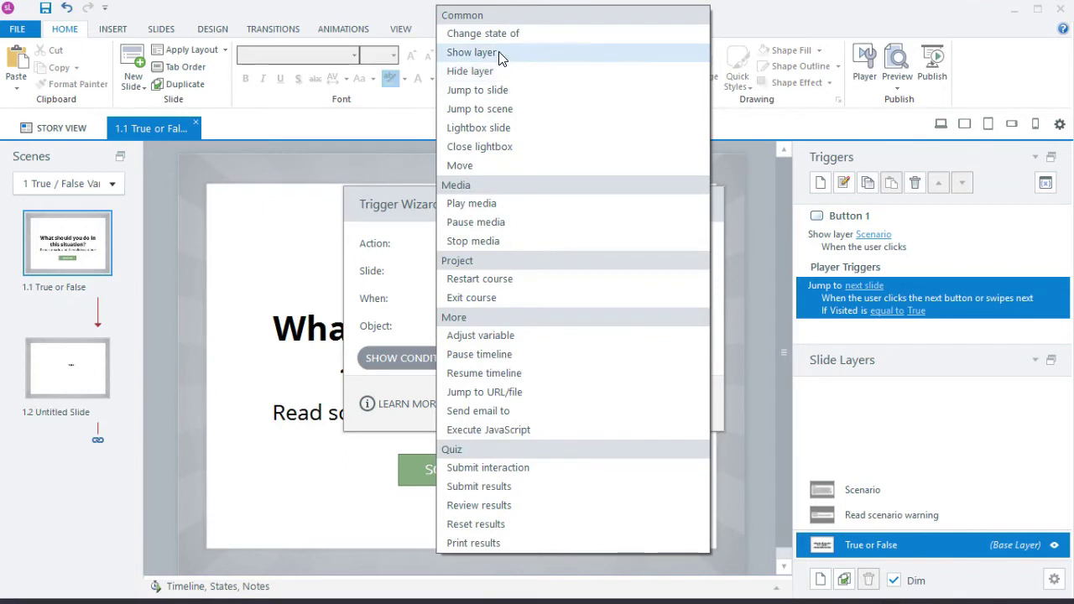
click(501, 54)
click(495, 271)
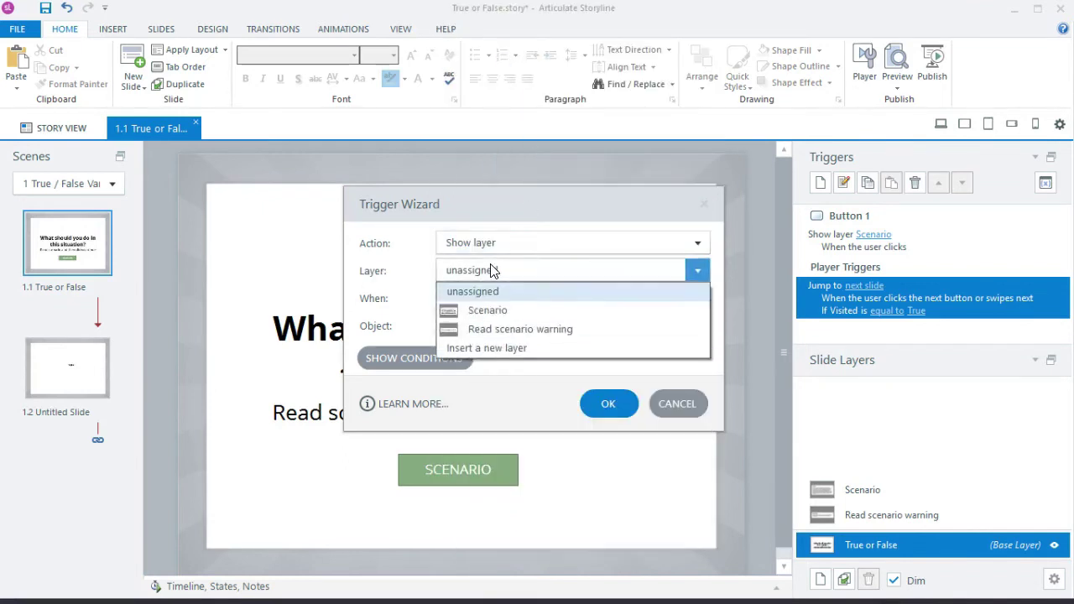
click(503, 329)
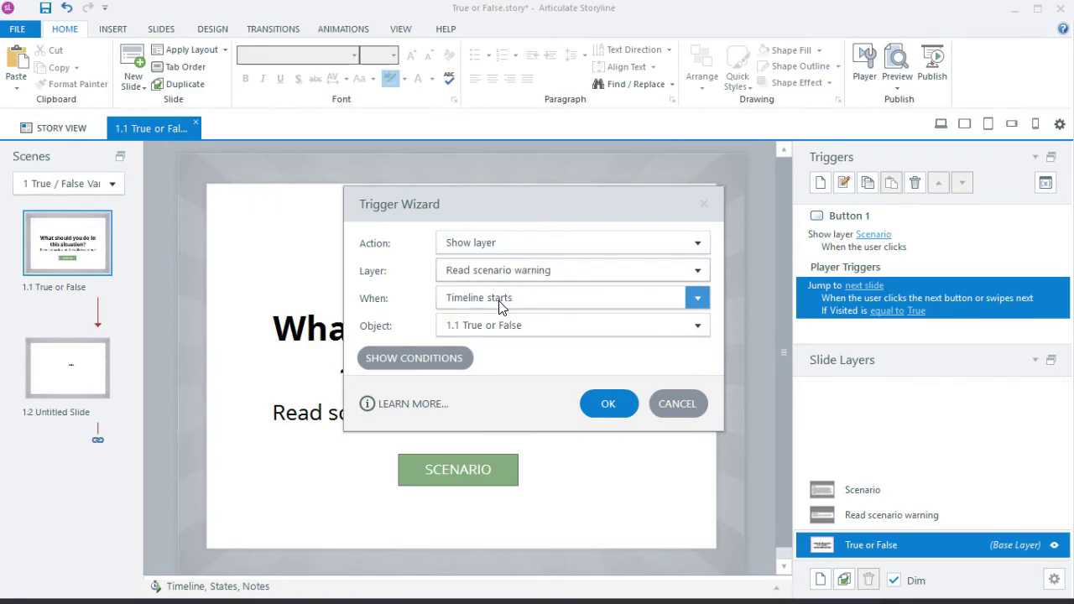
click(502, 302)
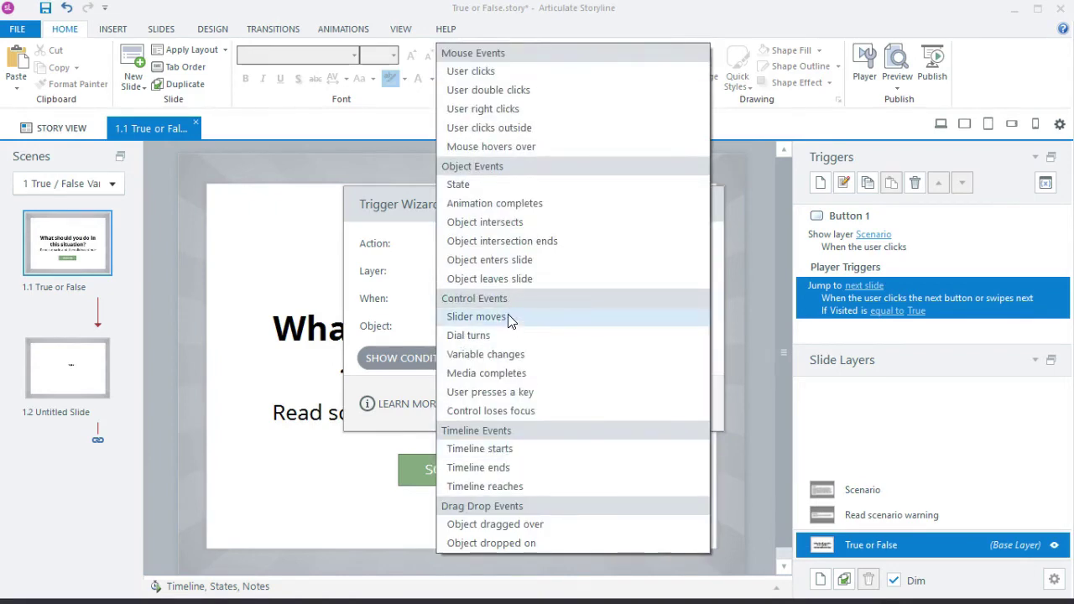
click(487, 73)
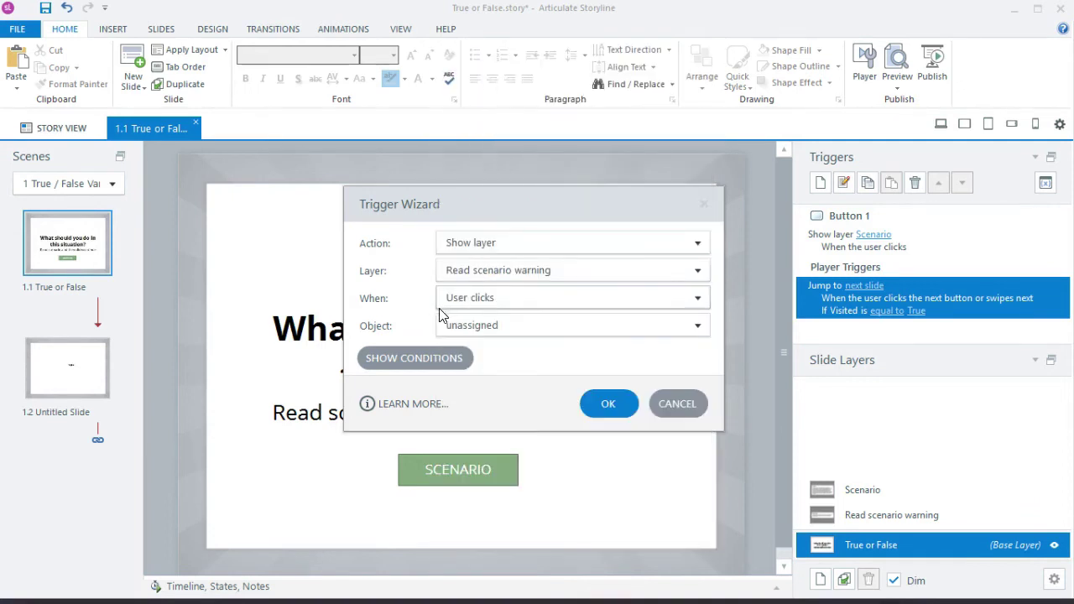
click(479, 325)
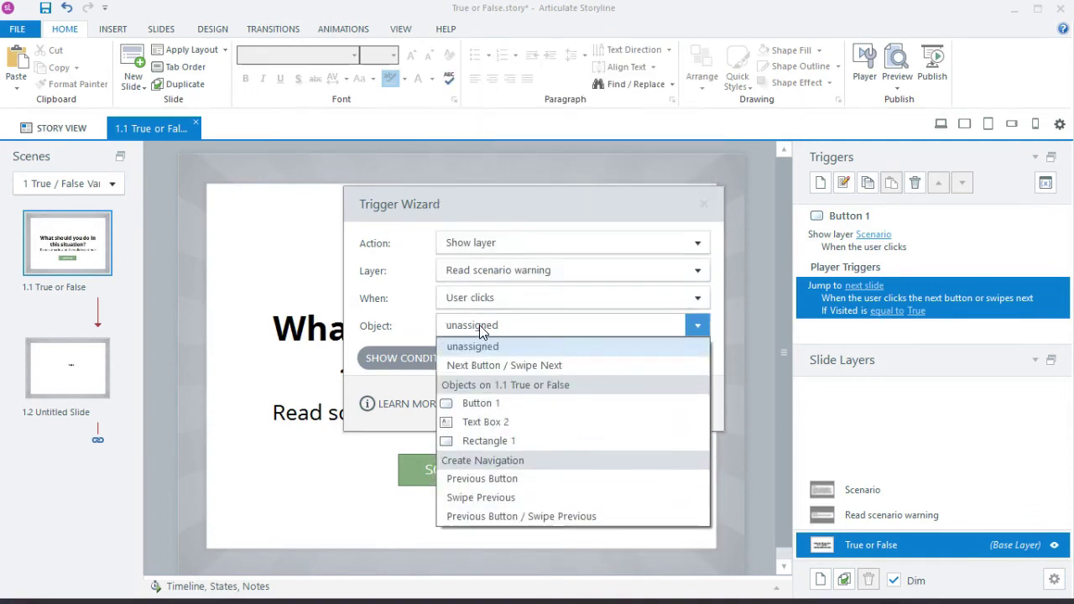
click(491, 366)
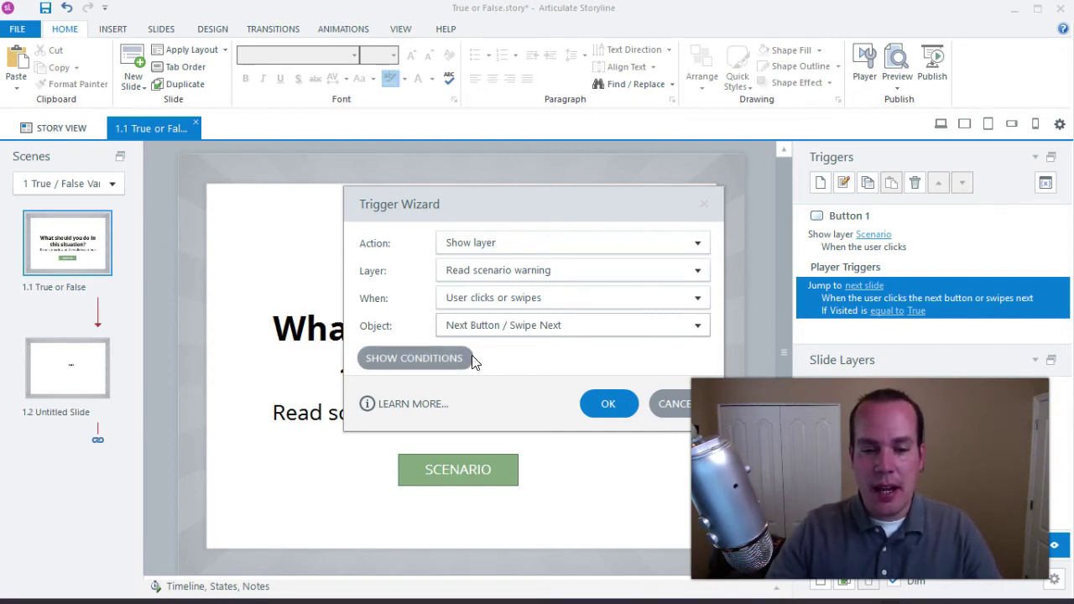
- Add the condition Visited == Equal to the value False to the new show-layer trigger and save the trigger
click(458, 361)
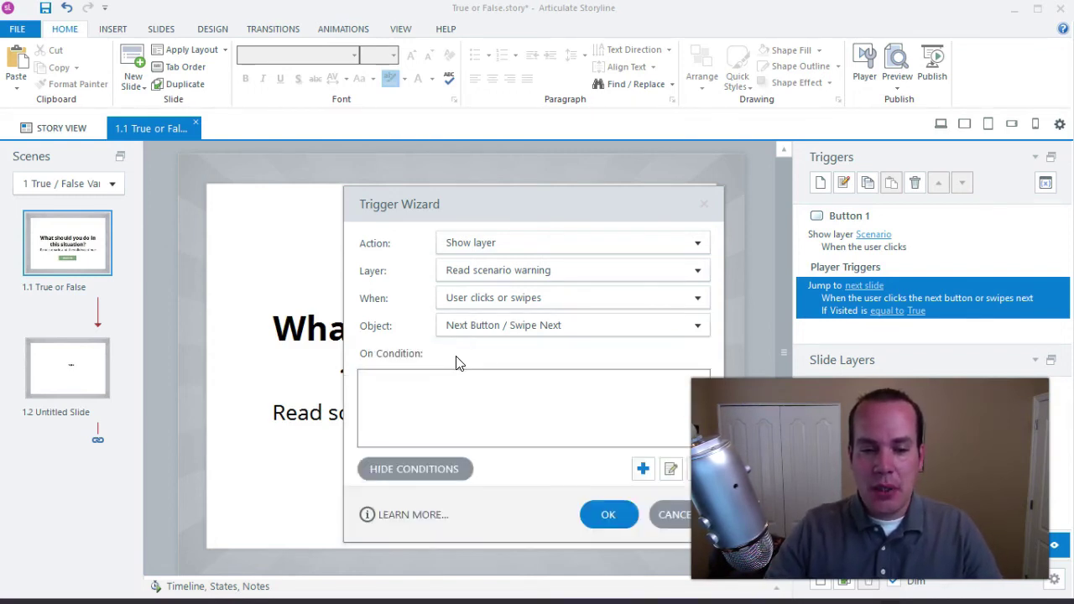
click(643, 468)
click(547, 377)
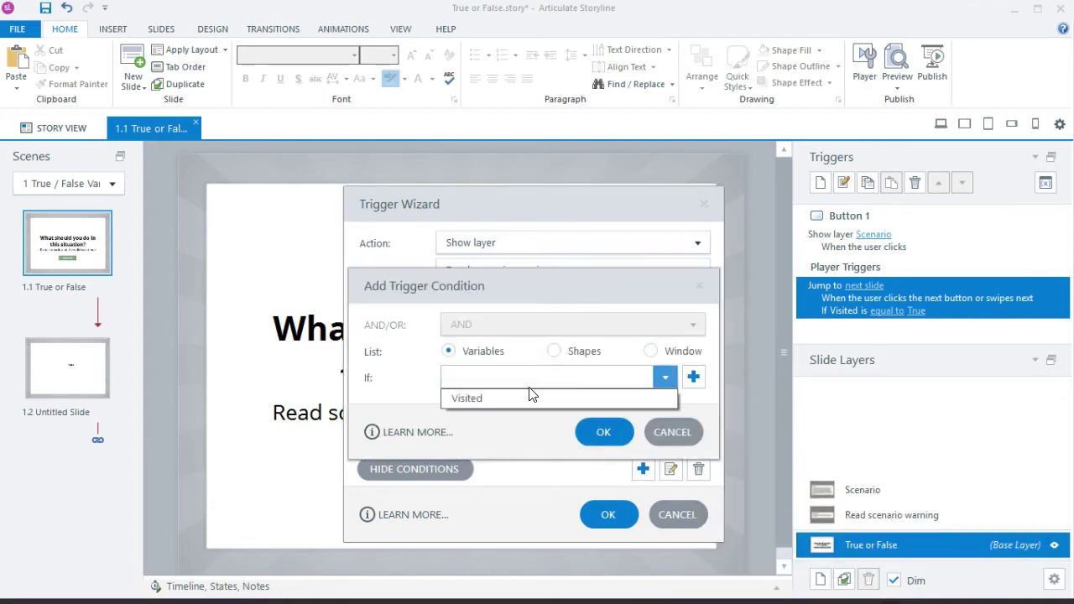
click(476, 399)
click(473, 407)
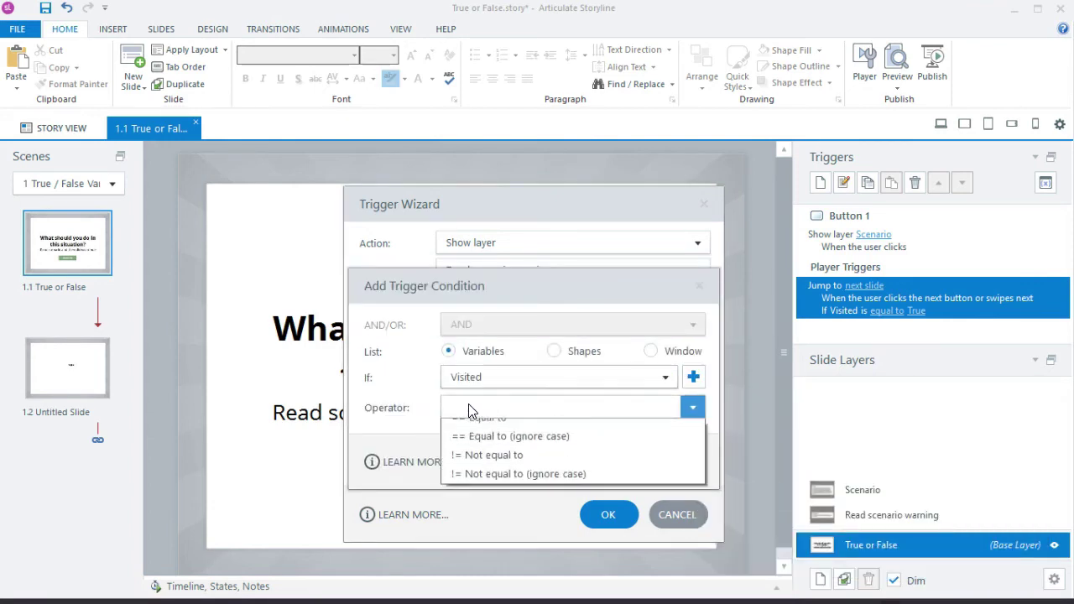
click(477, 429)
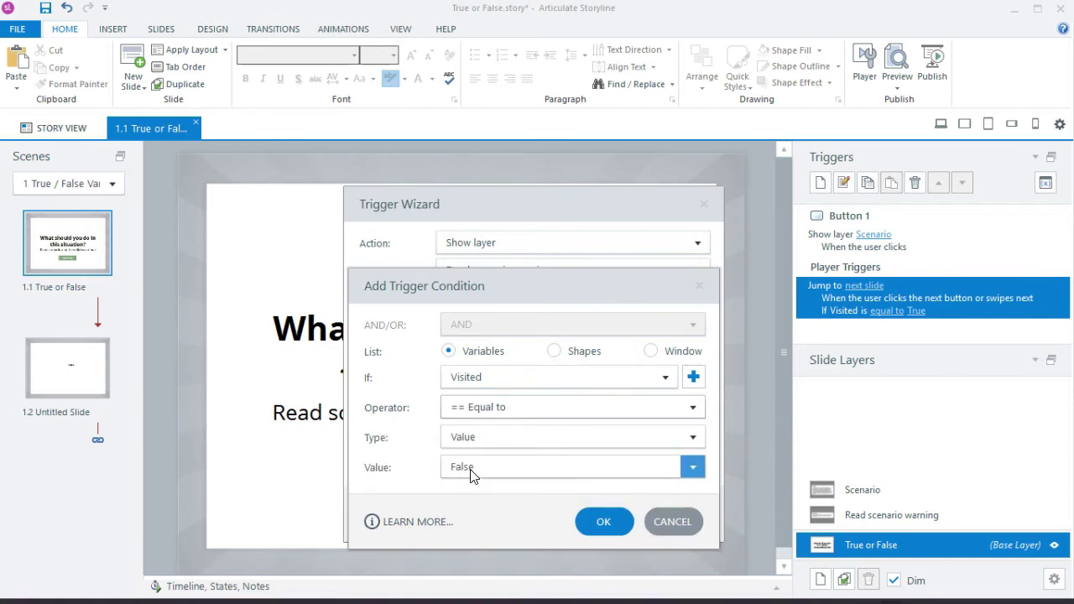
click(470, 468)
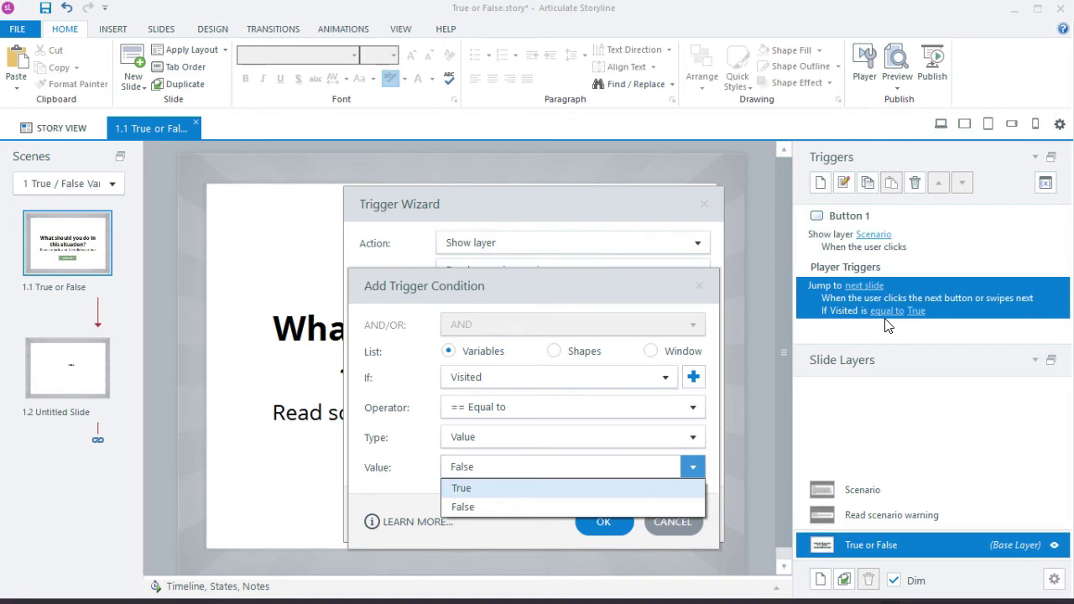
click(595, 506)
click(602, 522)
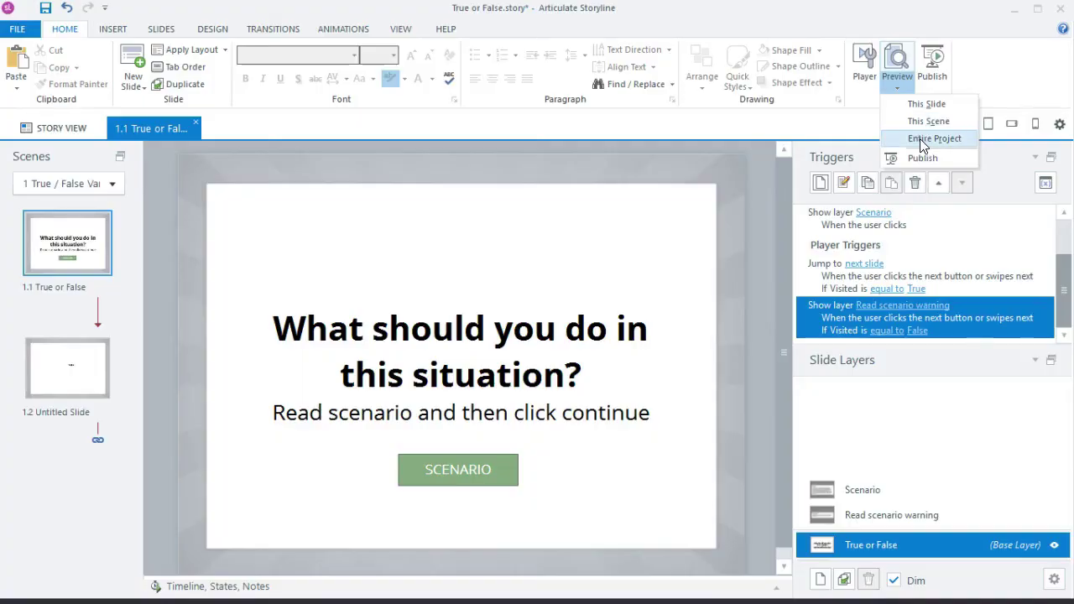
- Preview the entire project to check how the next button behaves, and return to editing the slide
click(924, 143)
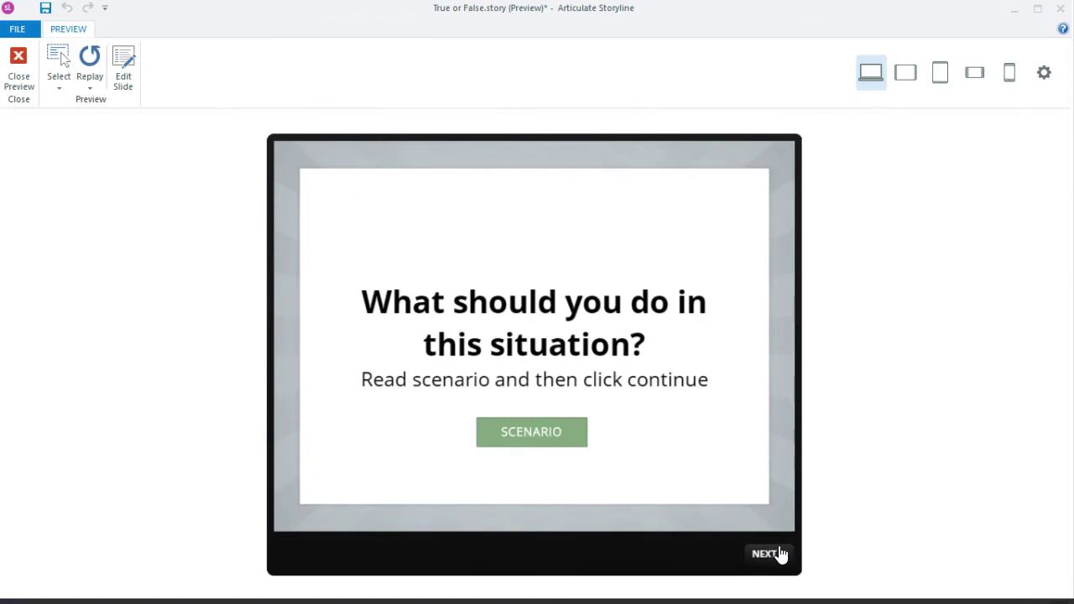
click(21, 71)
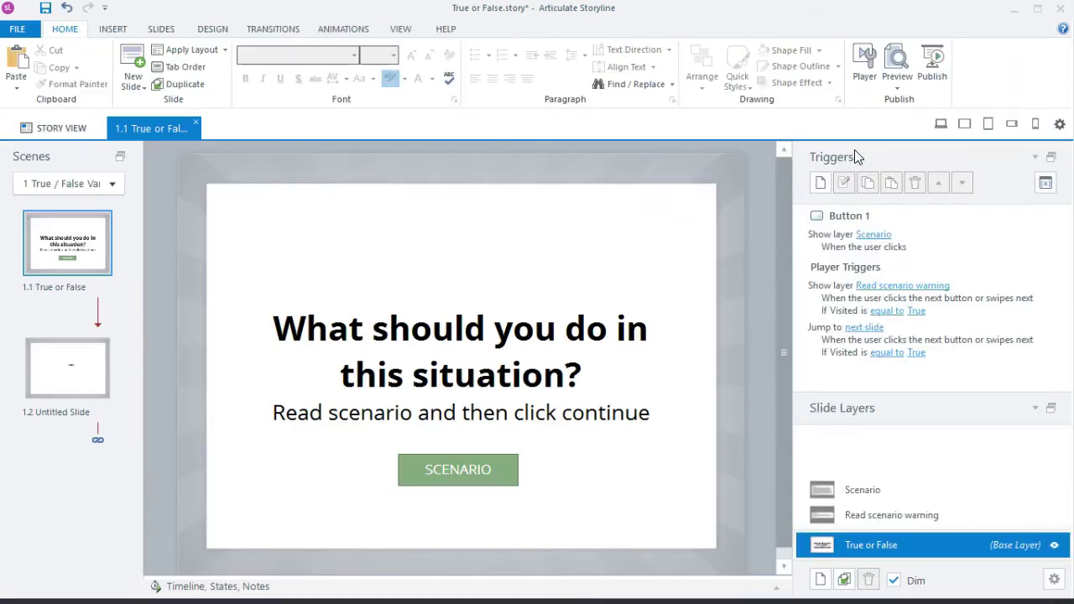
- On the Read scenario warning layer, change the Hide layer trigger to run when the user clicks Icon 1
click(899, 519)
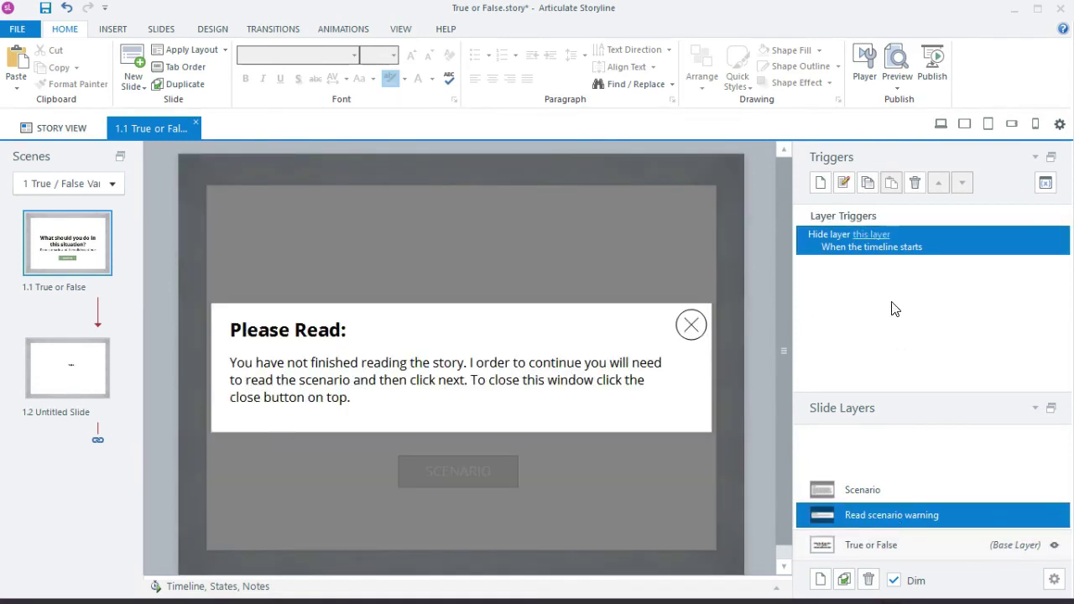
double_click(850, 255)
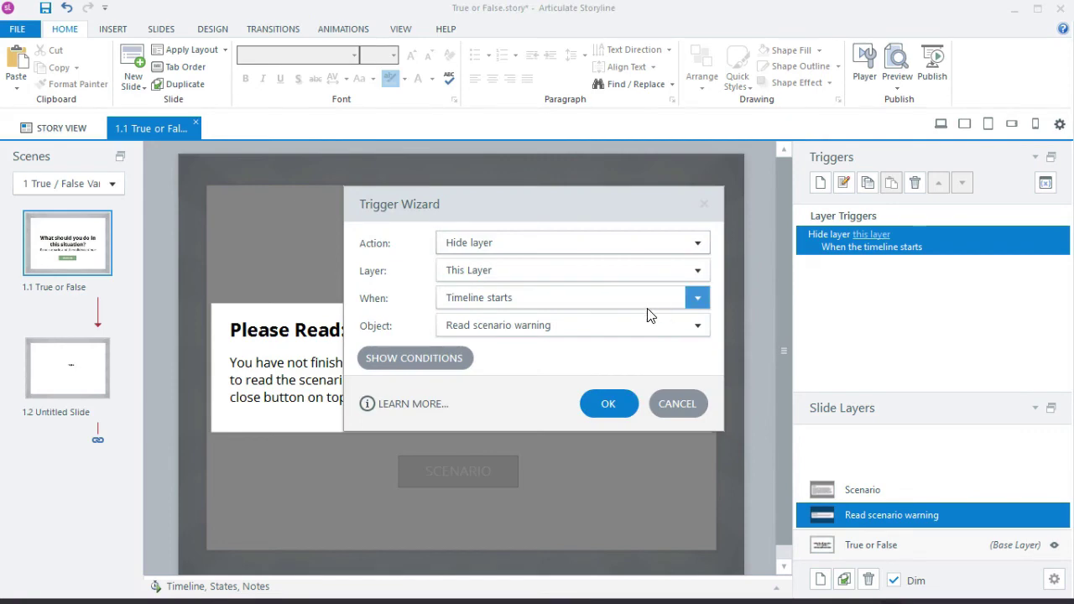
click(501, 303)
click(500, 73)
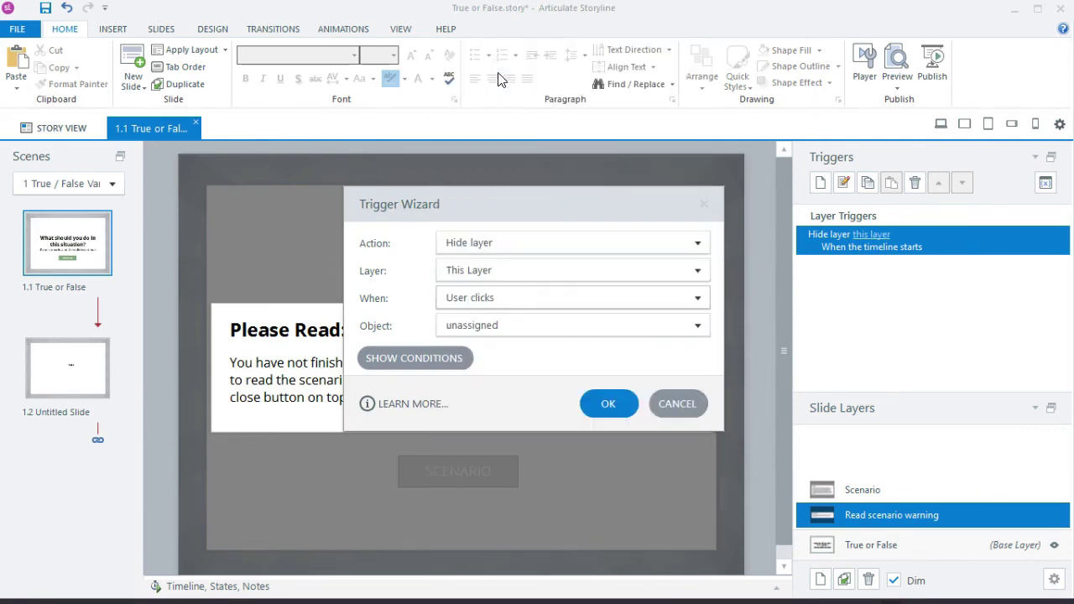
click(486, 333)
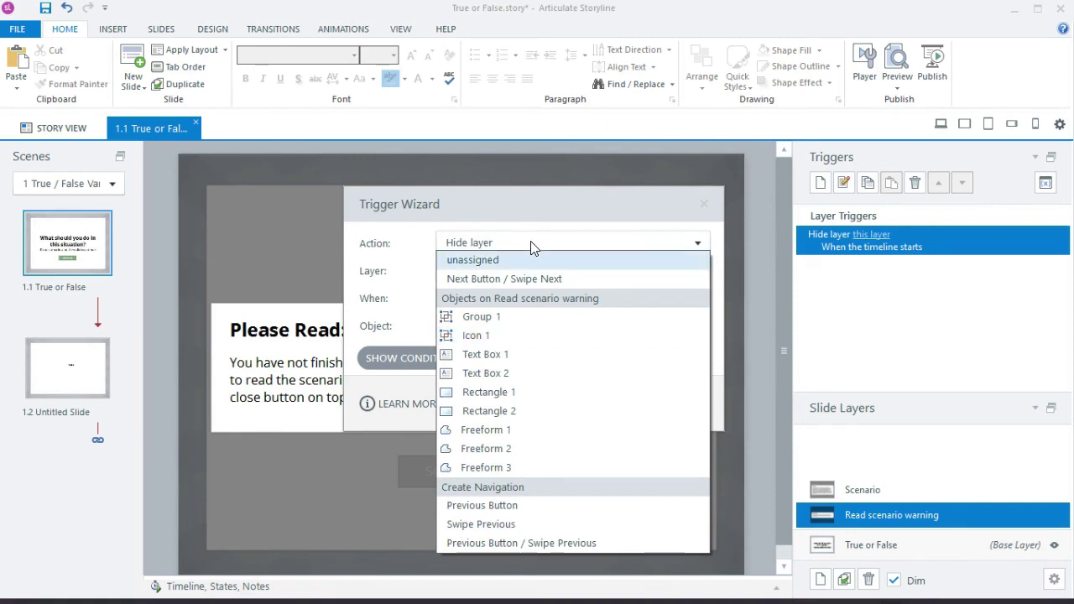
click(514, 336)
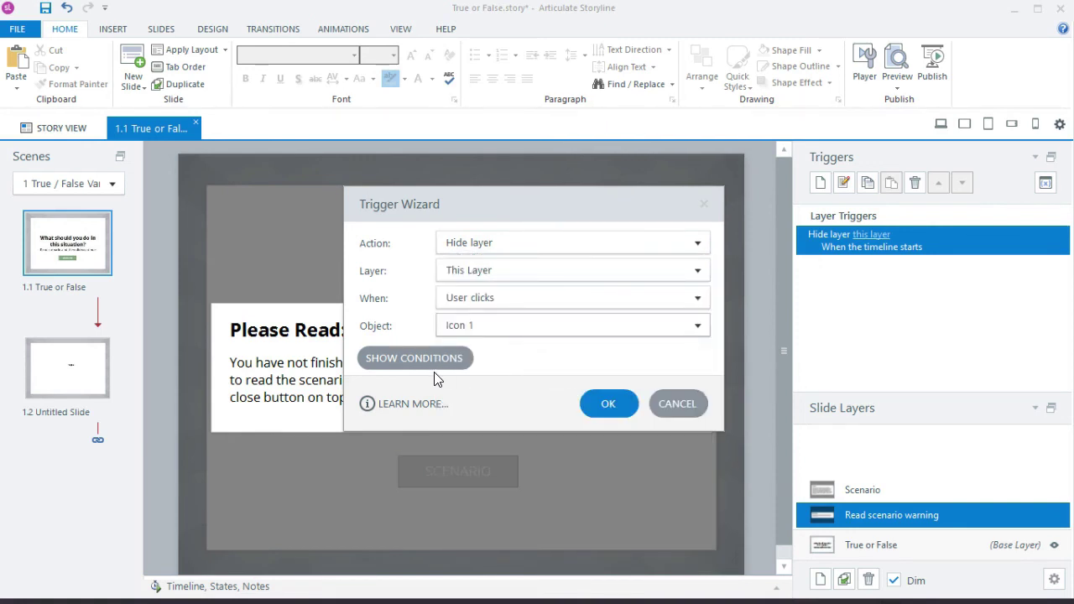
click(611, 404)
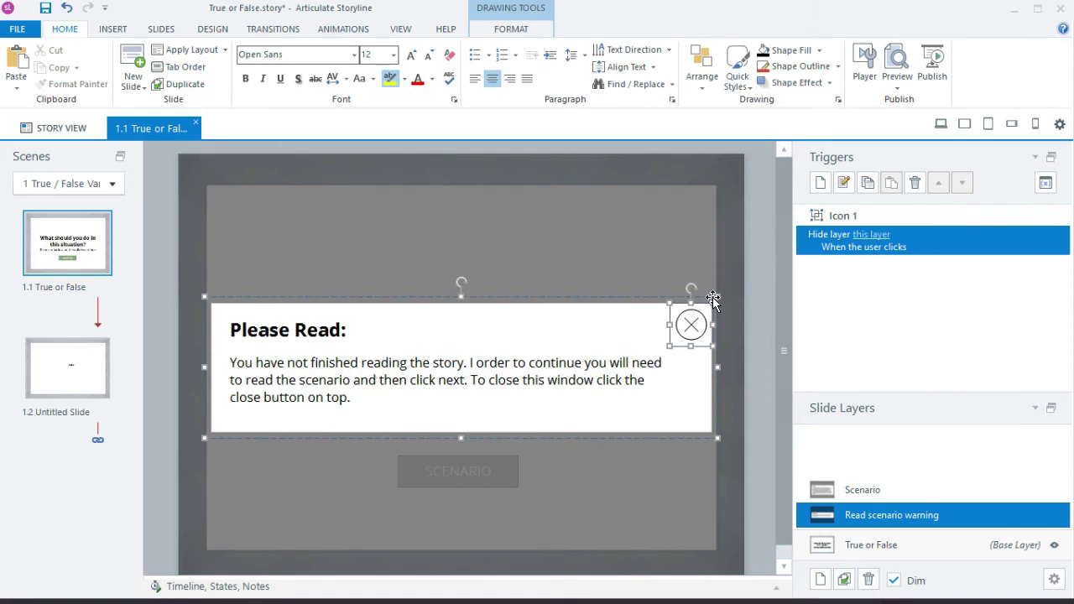
- Preview the project and test NEXT before and after viewing the scenario, closing the warning and Scenario layers with their X icons
key(F12)
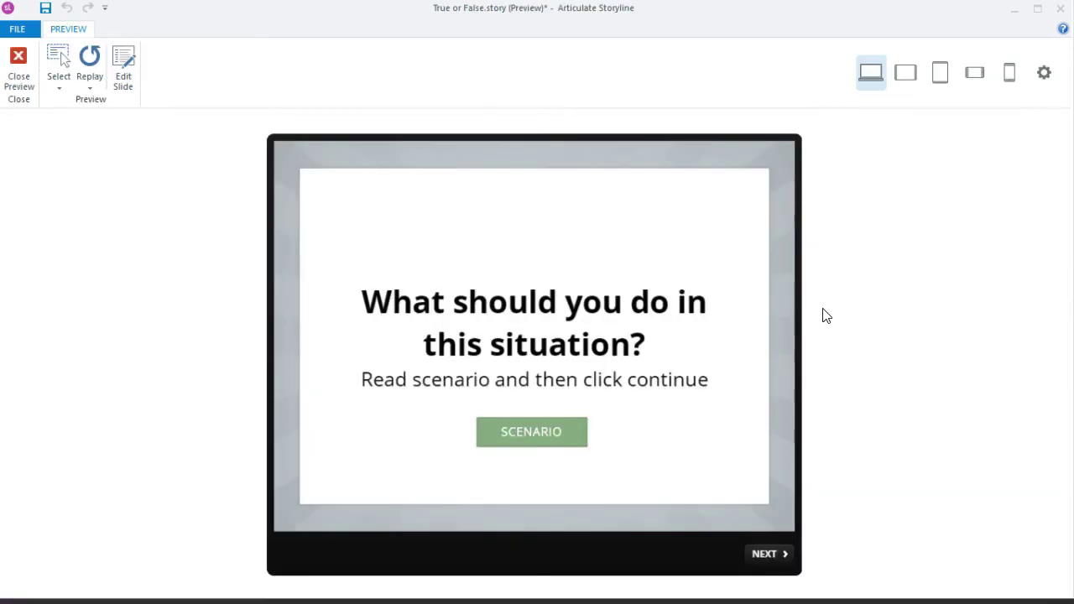
click(767, 555)
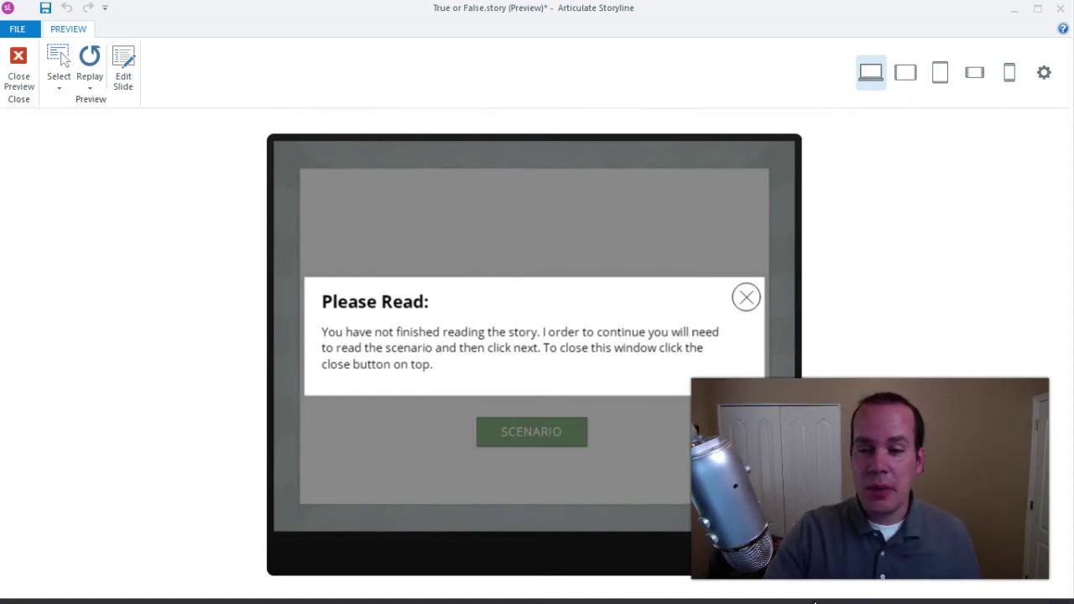
click(745, 302)
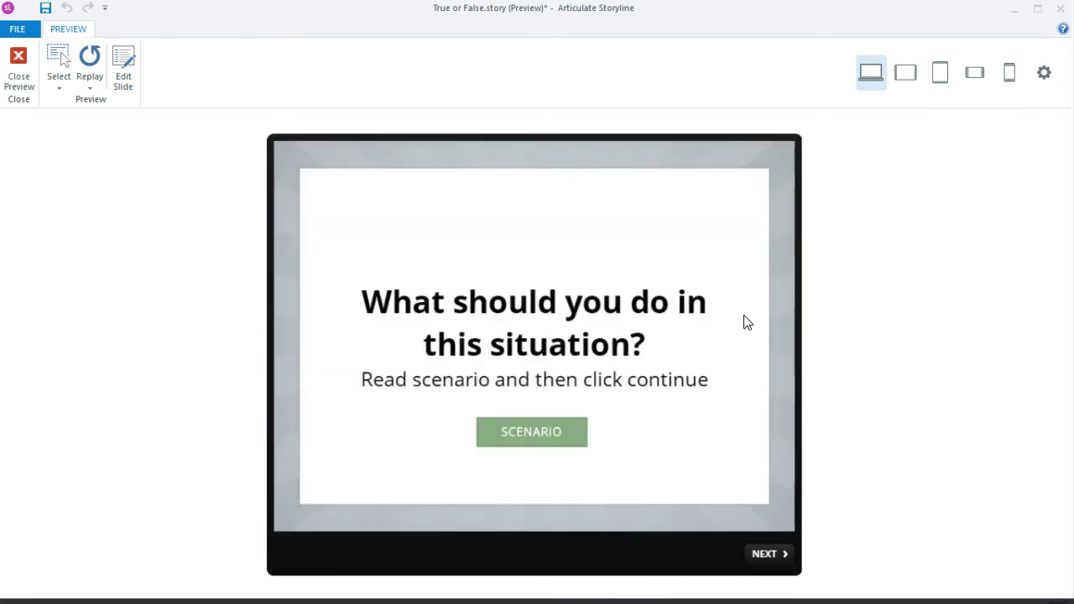
click(554, 437)
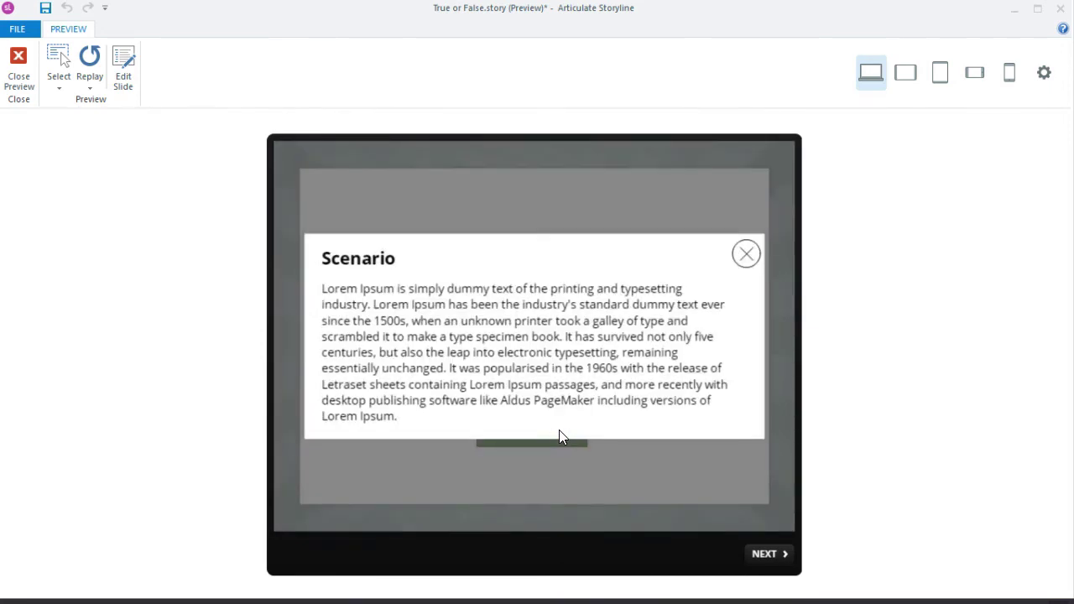
click(747, 254)
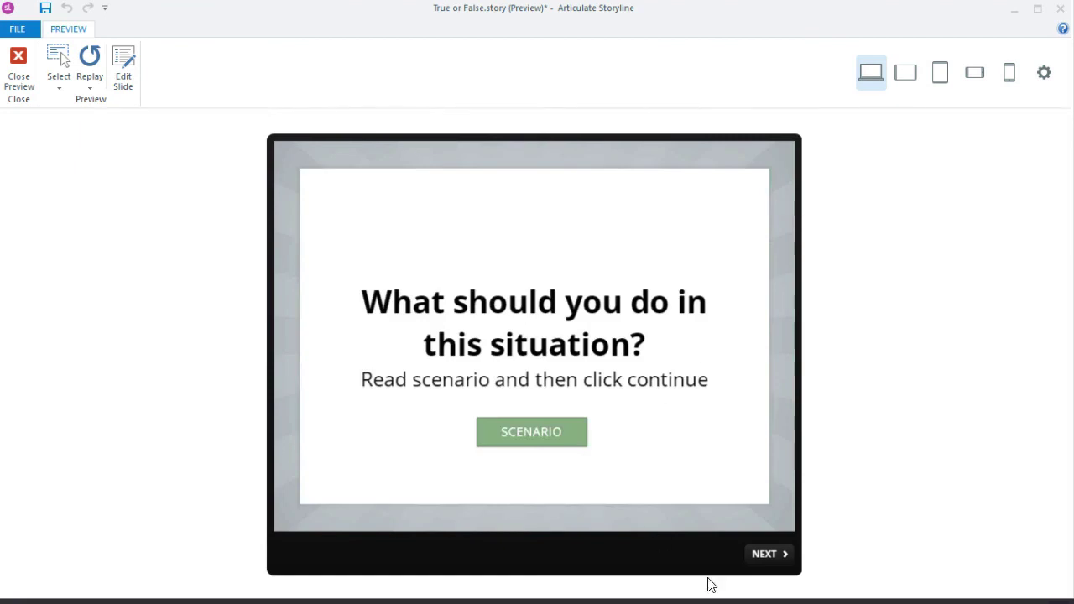
click(764, 555)
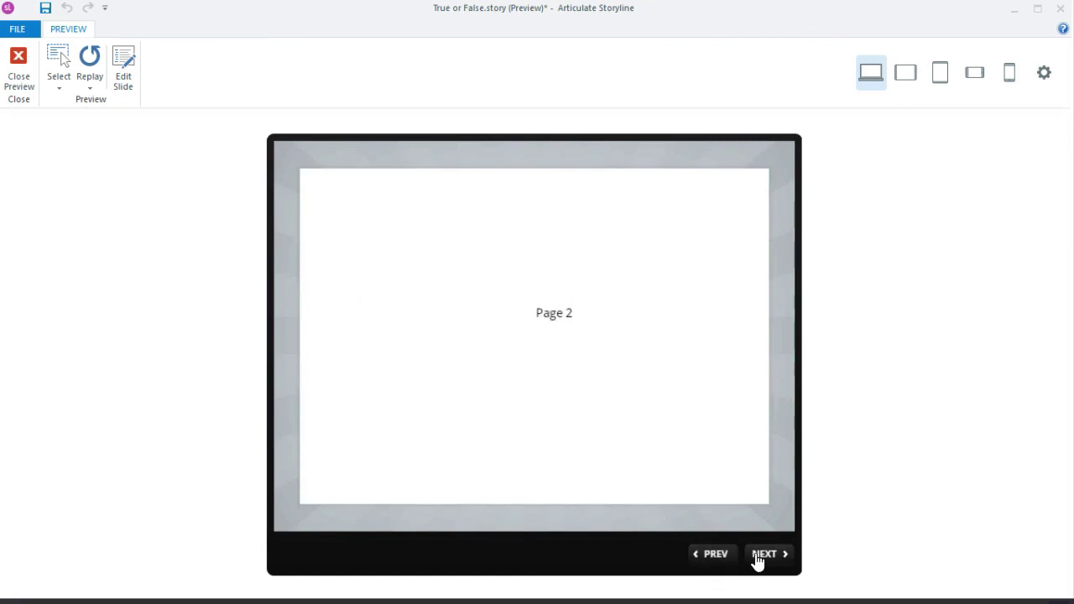